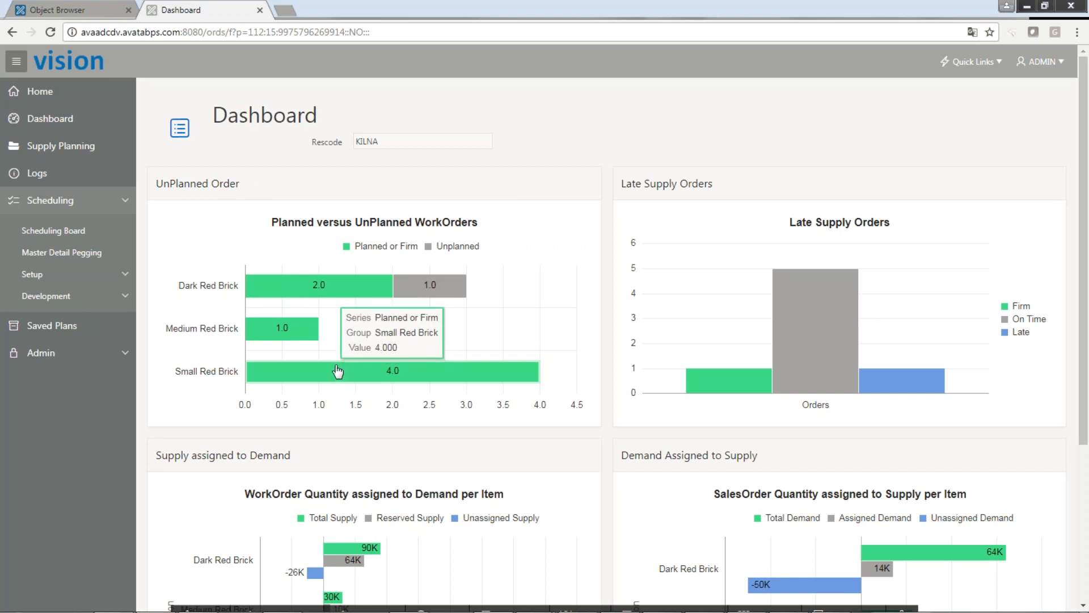
Examine the Planned versus UnPlanned WorkOrders chart and drill into the unplanned Dark Red Brick orders
mouse_move(436, 292)
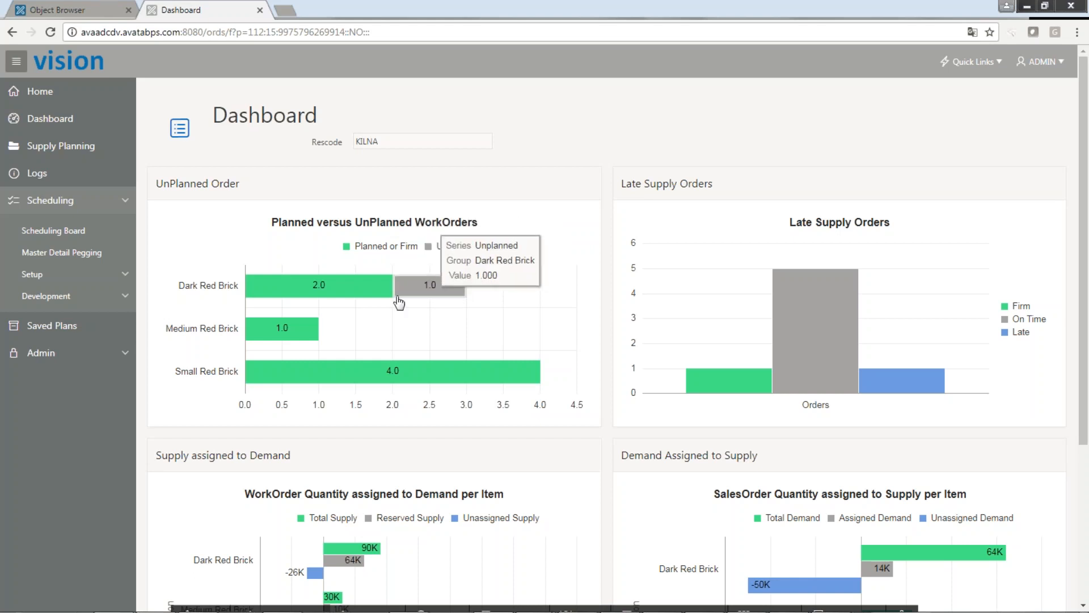
scroll(397, 273, down, 1)
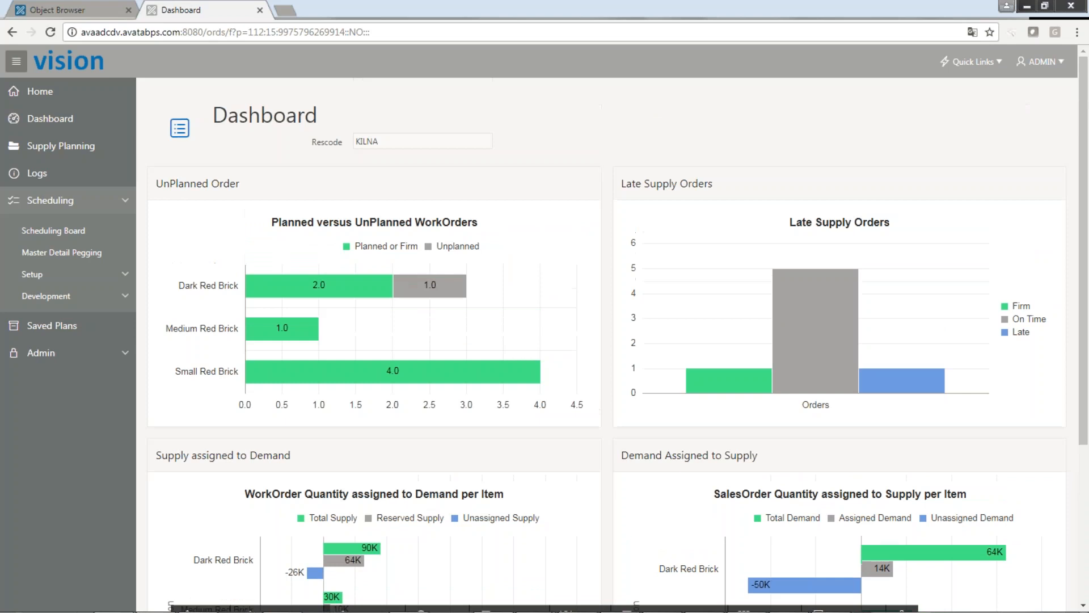
click(430, 289)
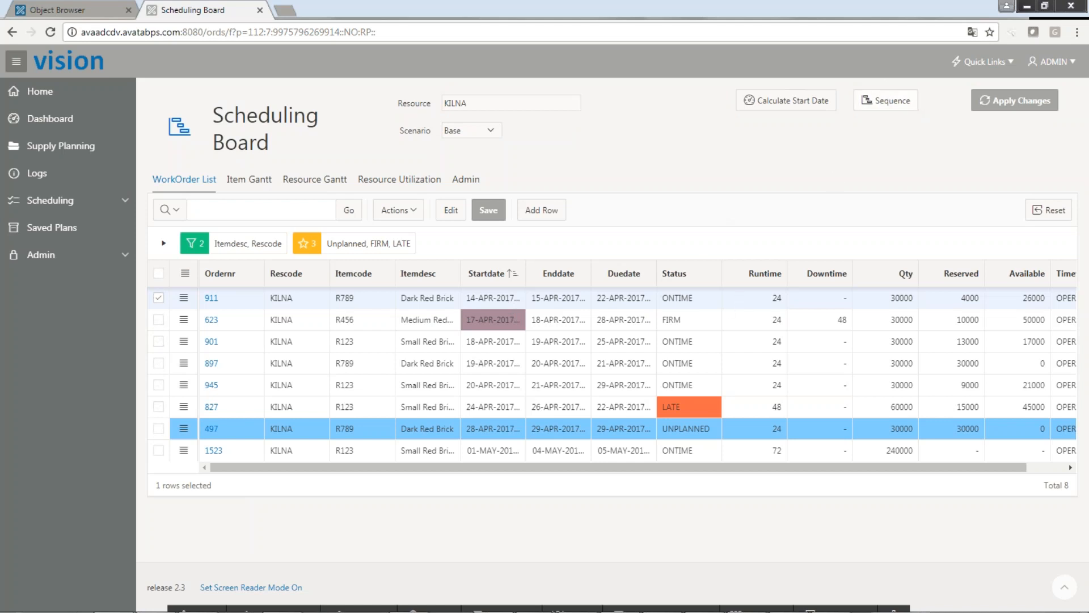
Open the sequencing options for resource KILNA and review the Start From choices and the orders to sequence
click(886, 100)
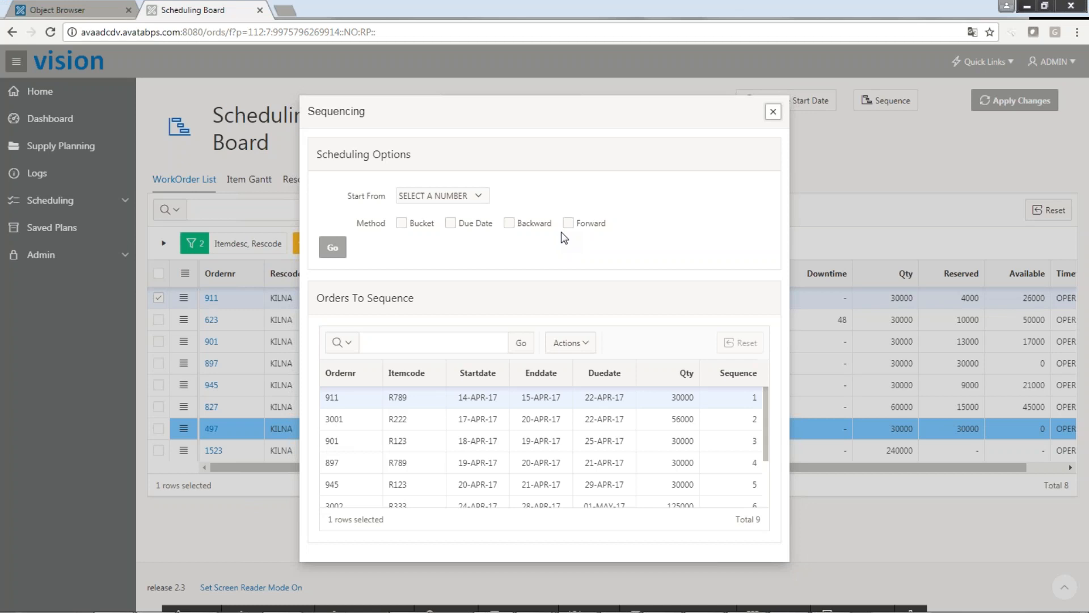
click(480, 197)
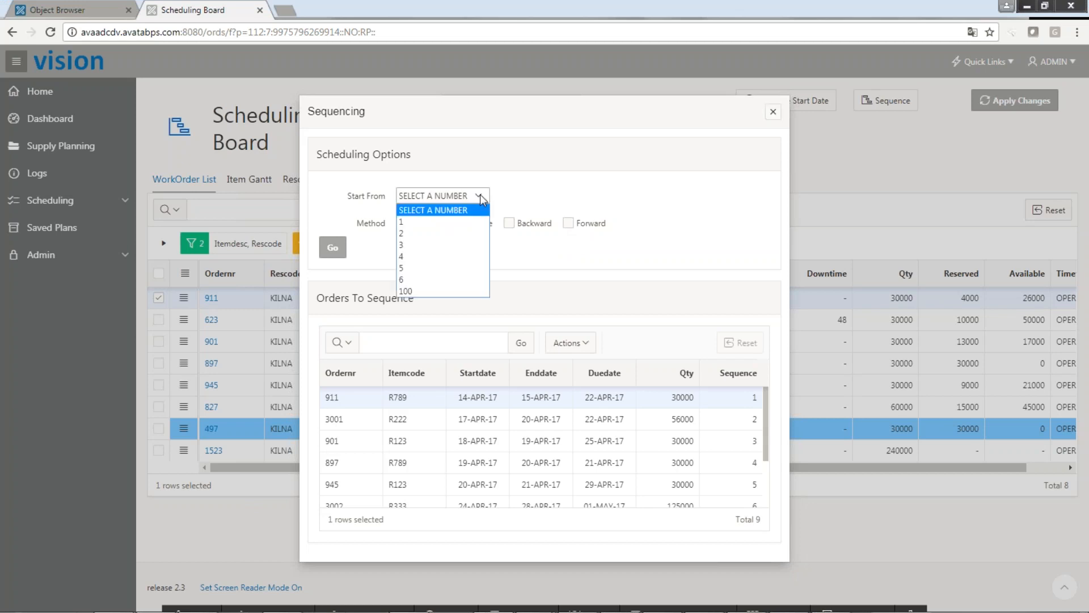
click(569, 181)
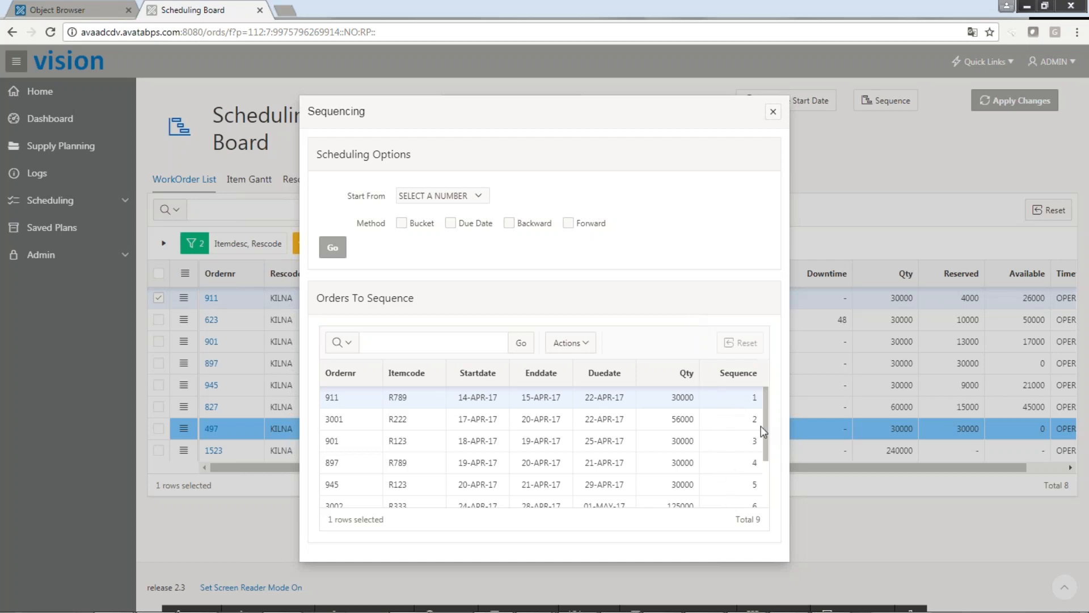
drag(765, 436, 763, 466)
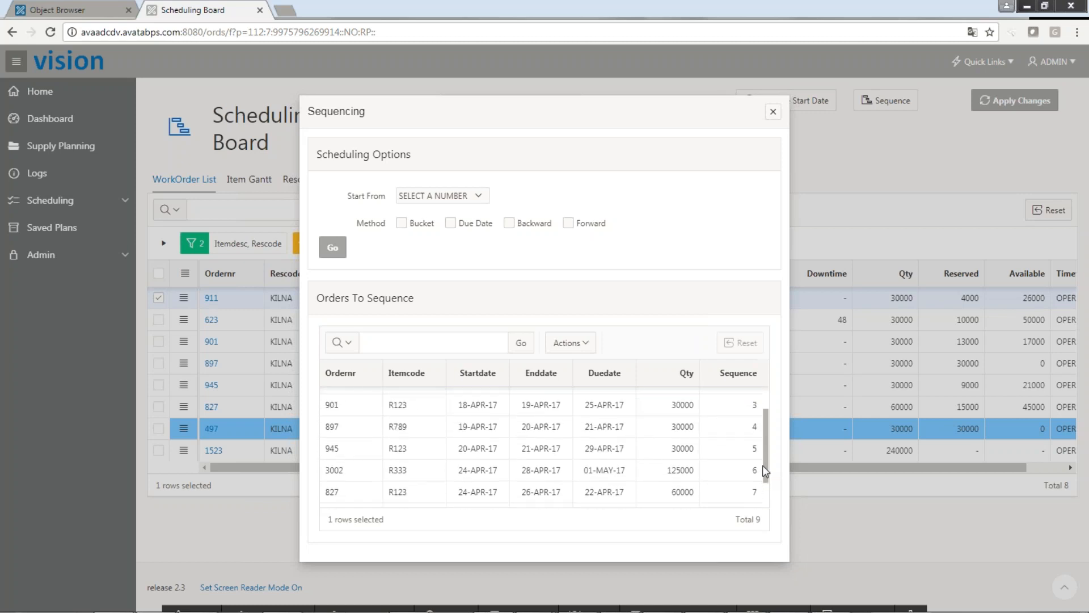
drag(763, 465, 765, 443)
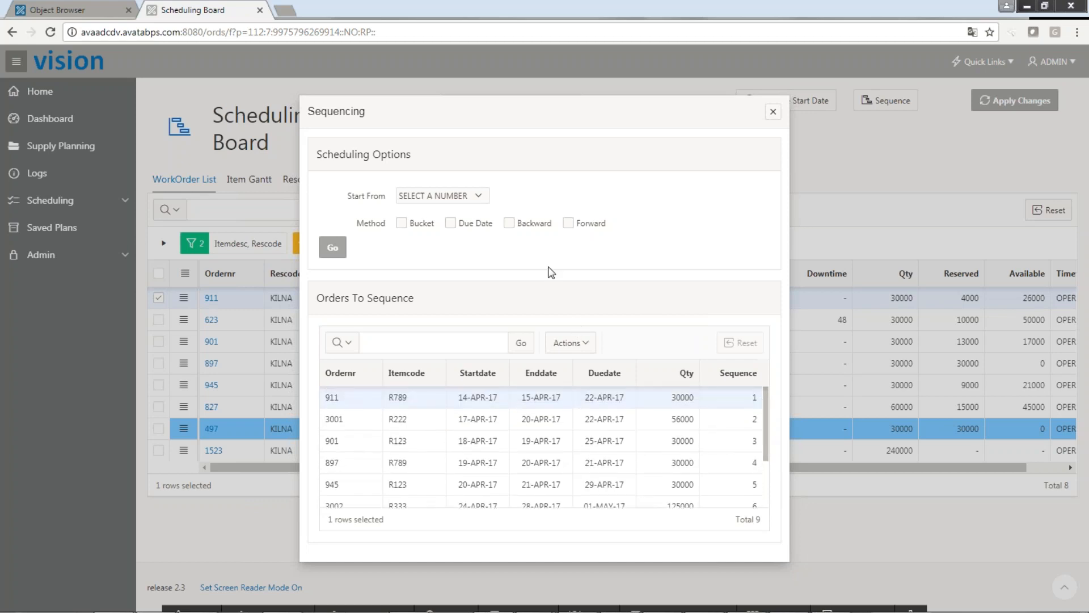
Try 4 as the sequencing start number and dismiss the sequencing options without running them
click(475, 199)
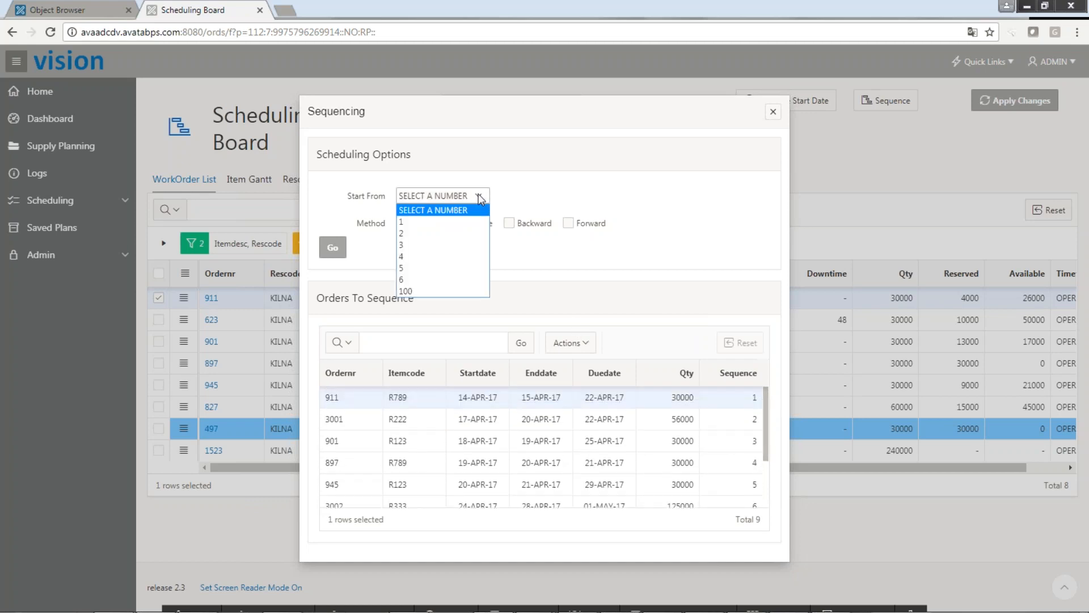
click(435, 255)
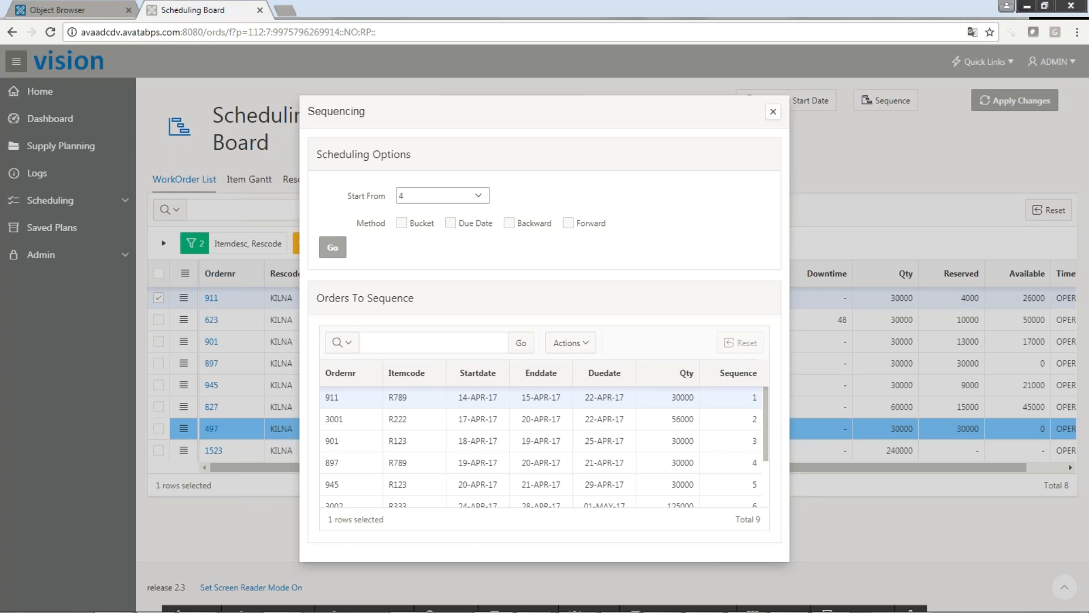
click(773, 113)
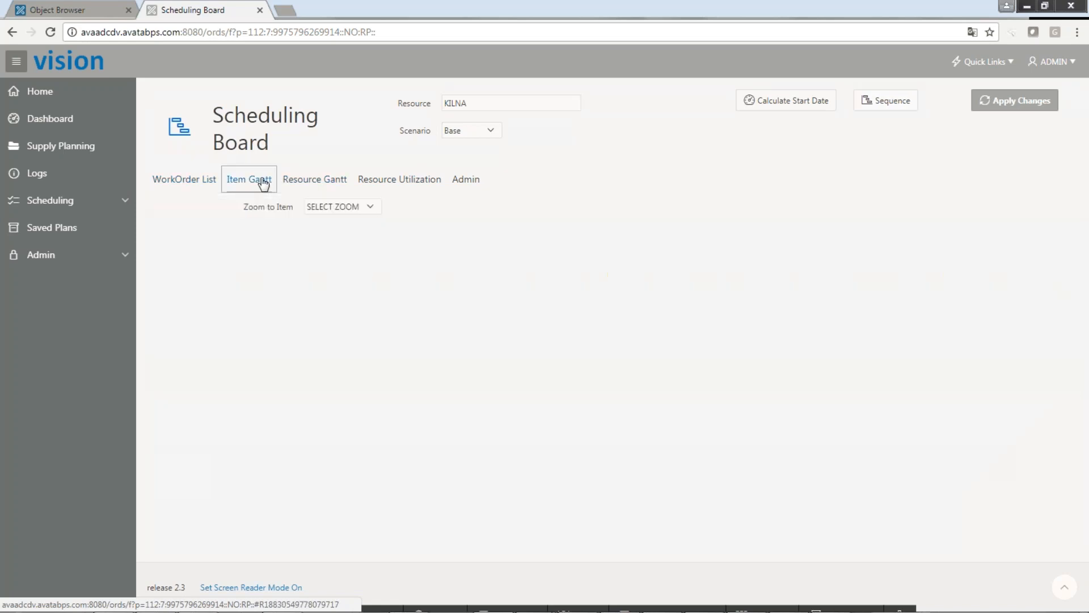
Display the item Gantt zoomed to Days and check the date ranges of the calendar and item rows
click(369, 207)
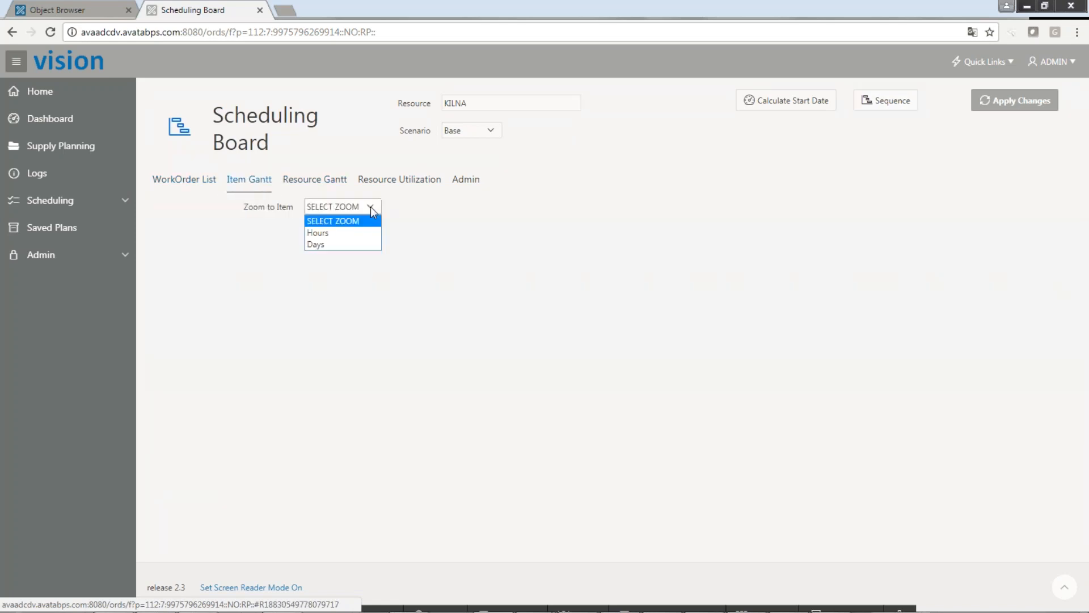
click(356, 249)
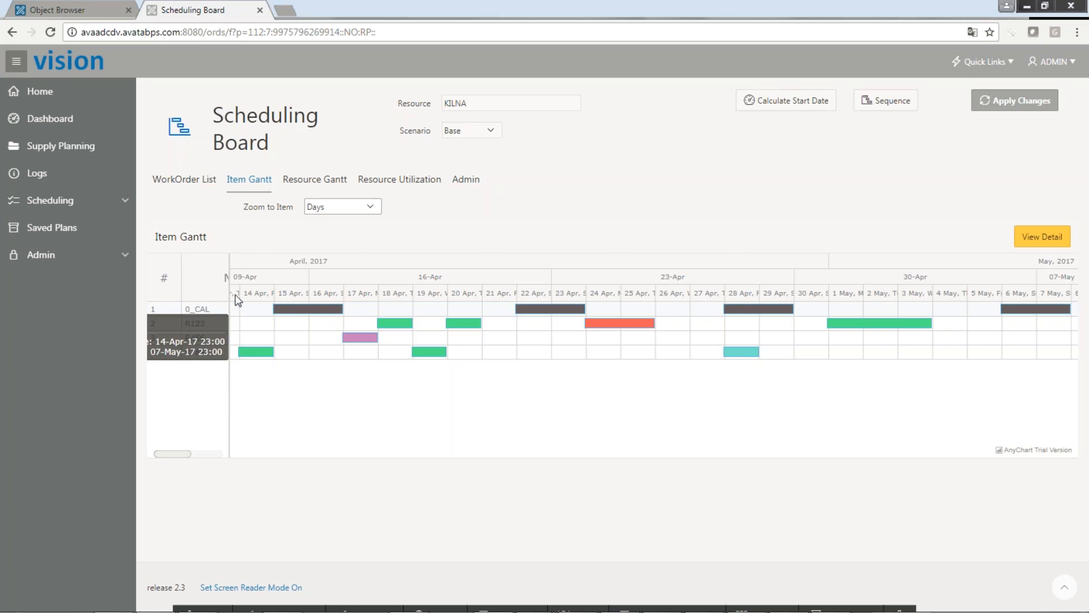
click(295, 309)
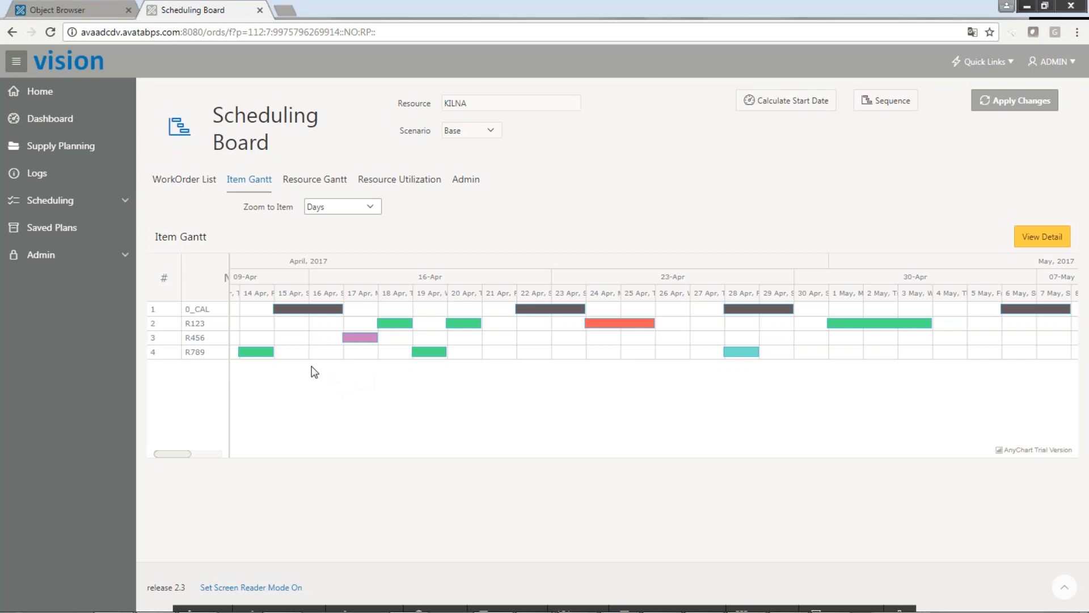
mouse_move(201, 328)
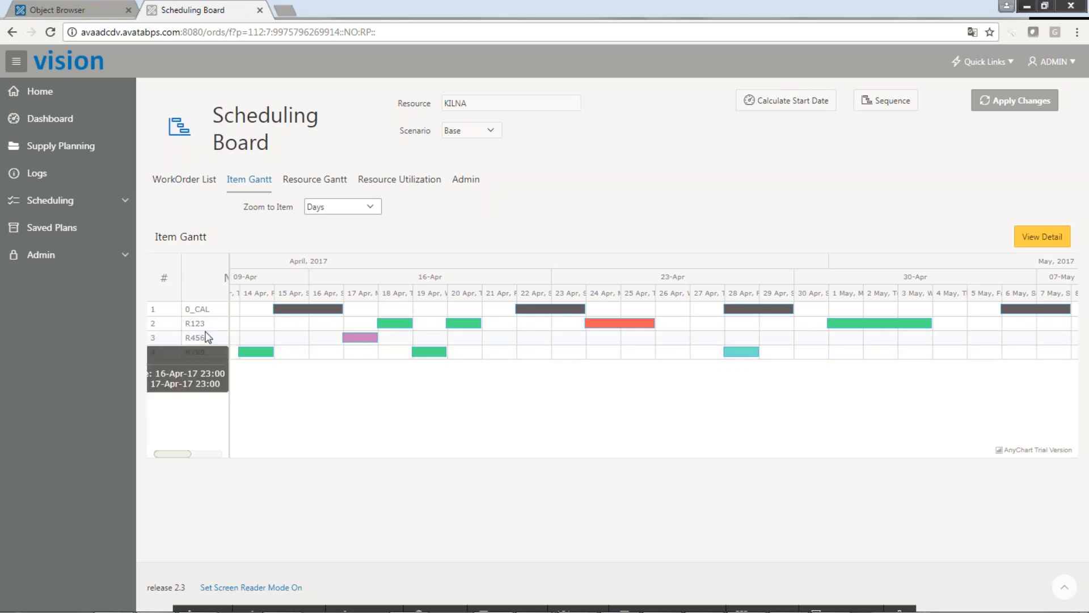
mouse_move(208, 357)
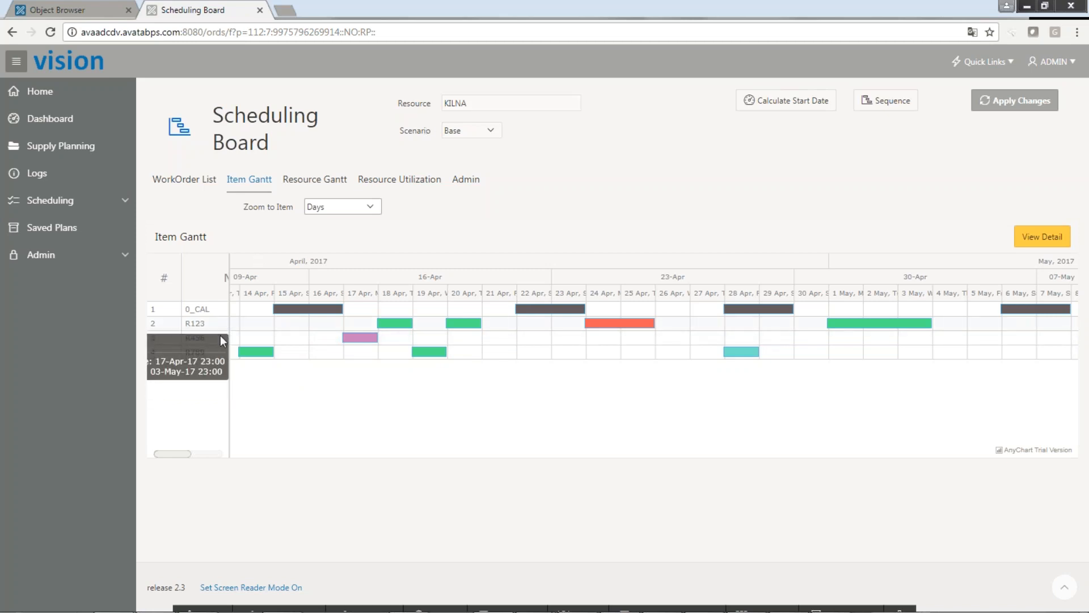
mouse_move(253, 352)
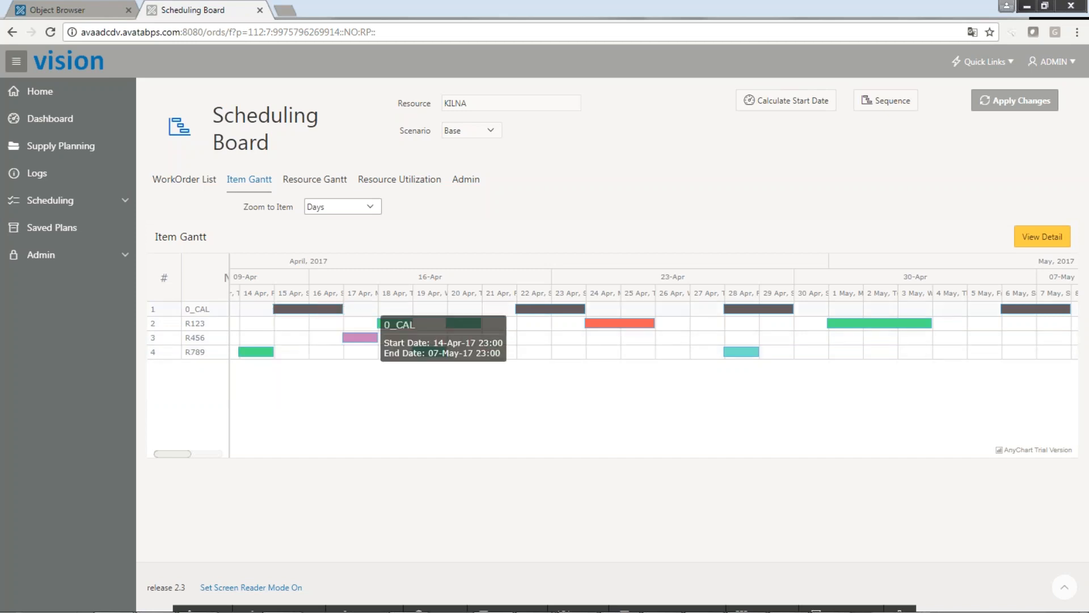
View the scheduling details of the R456 order on 17 April and close them
mouse_move(363, 338)
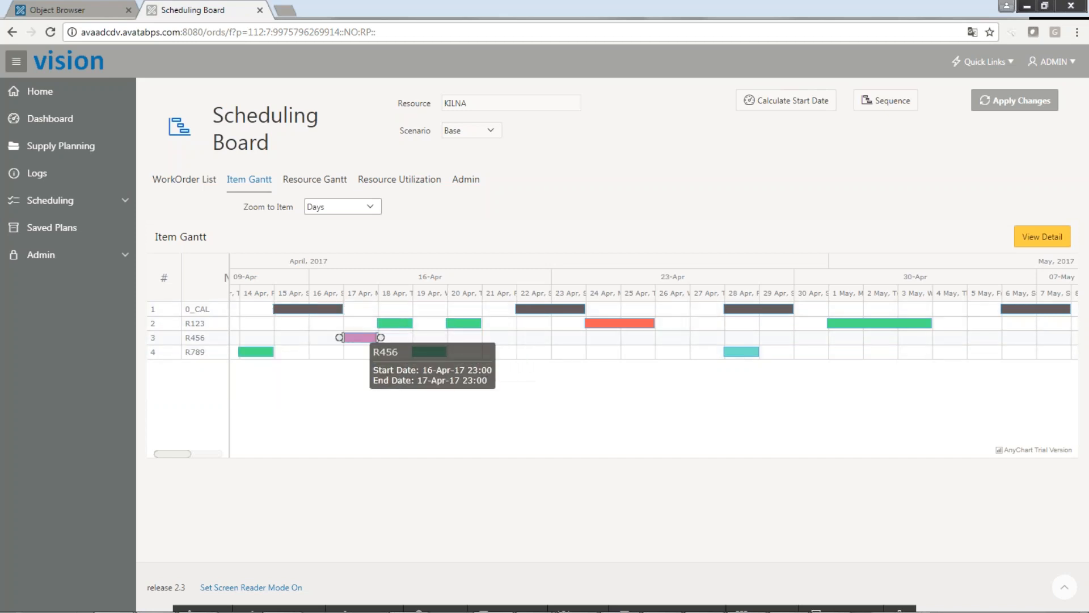
click(362, 337)
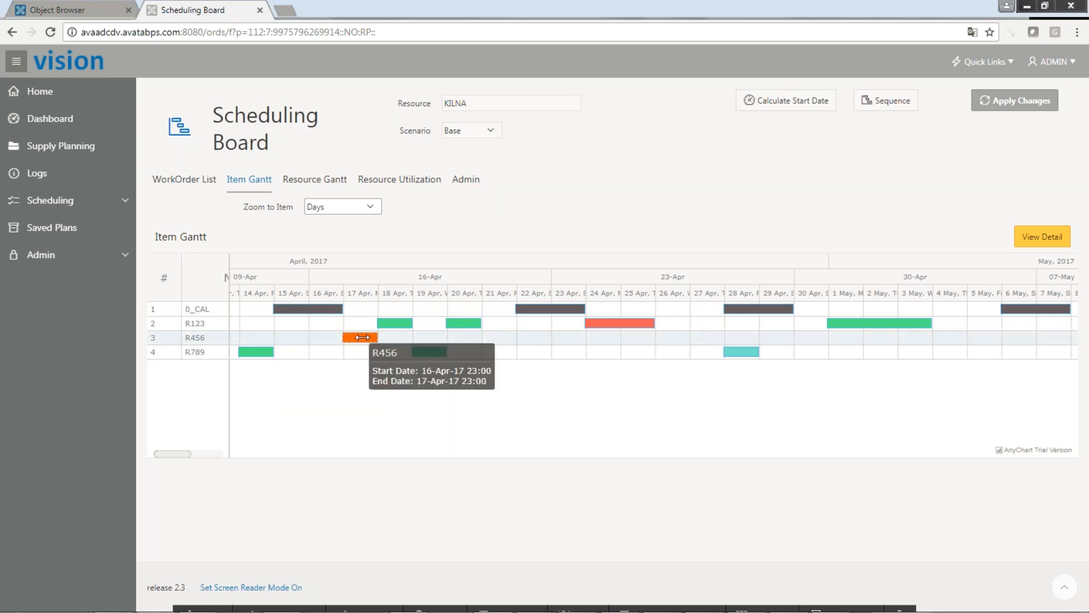
click(1030, 241)
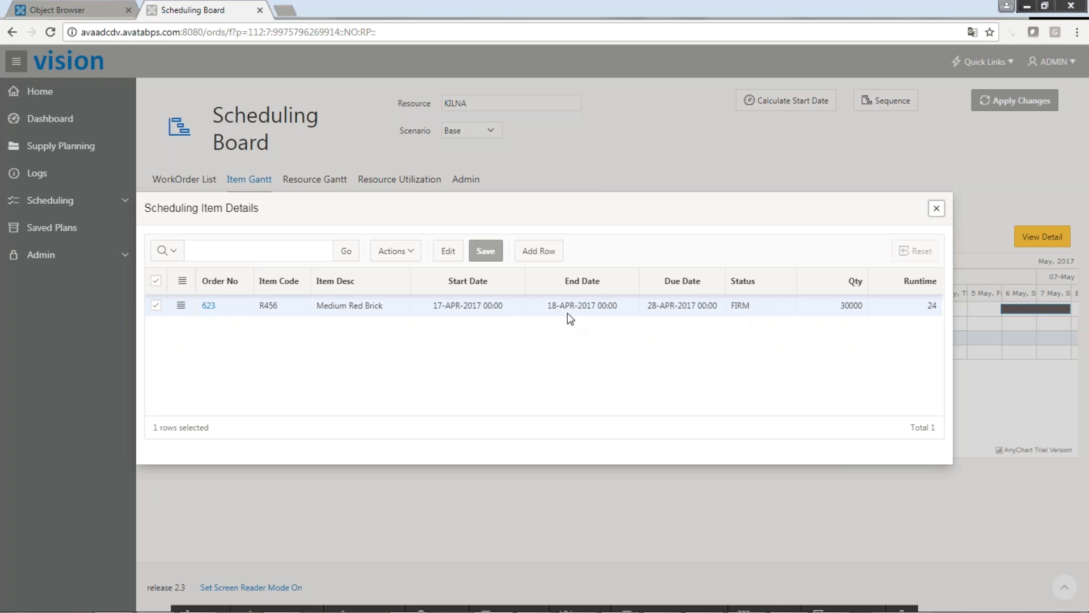
click(935, 213)
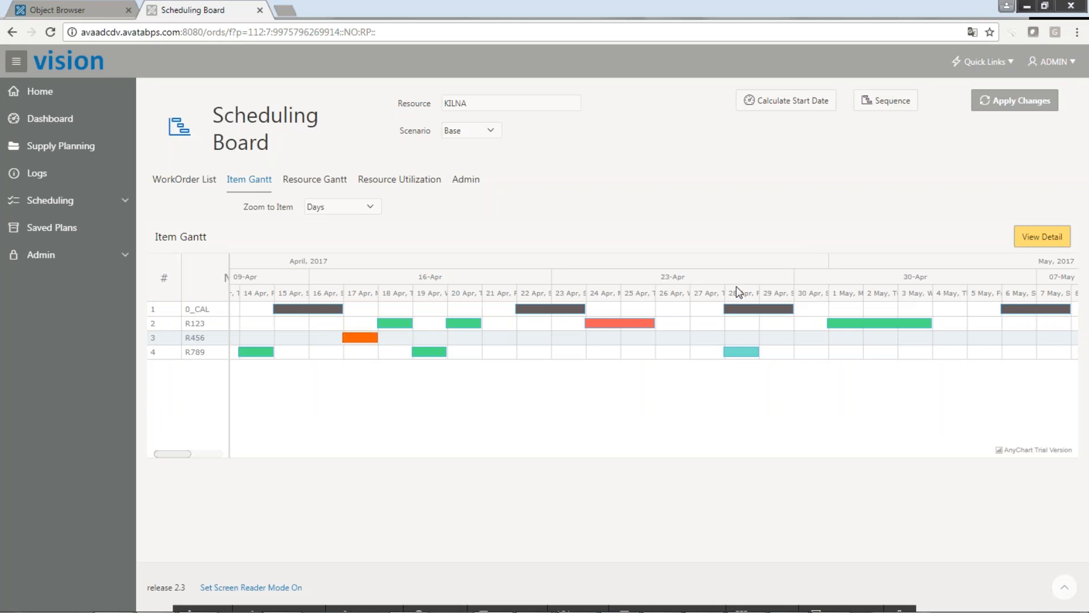
View the scheduling details of the R789 order on 28 April and close them
mouse_move(603, 325)
click(741, 351)
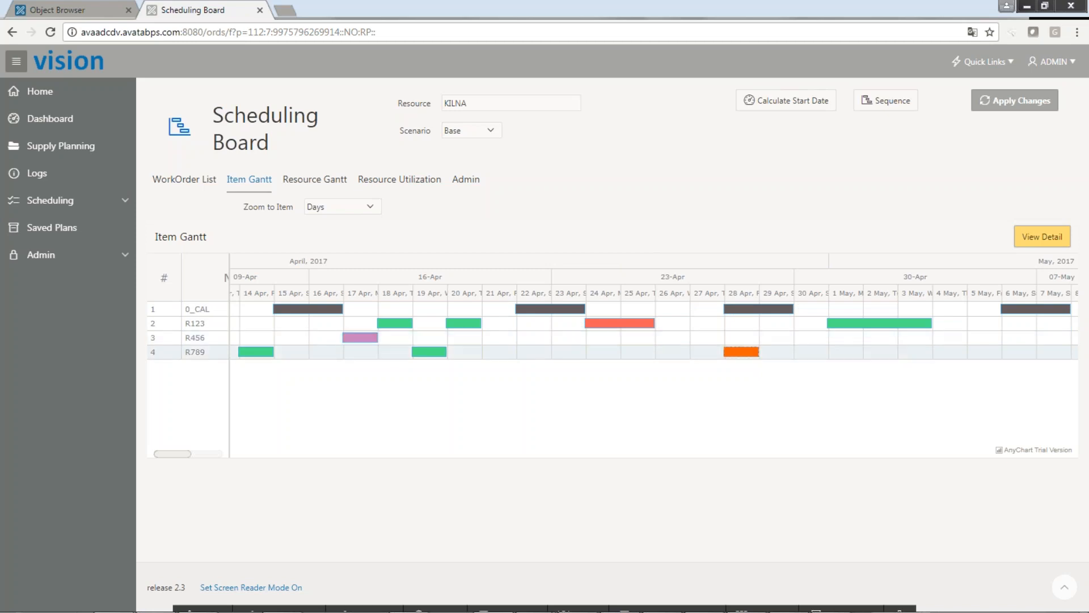
click(1038, 238)
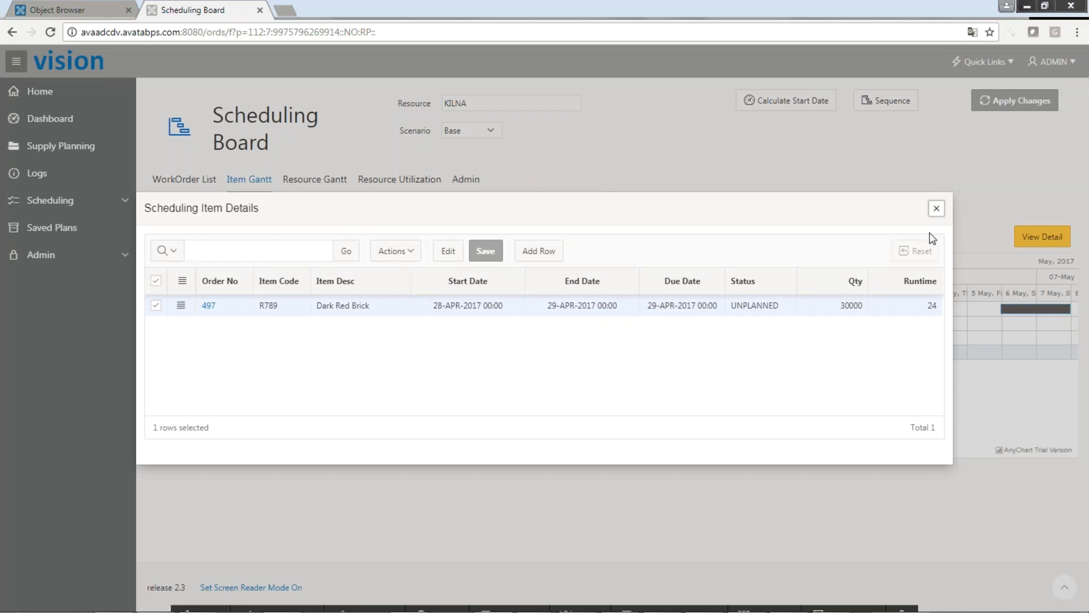
click(936, 210)
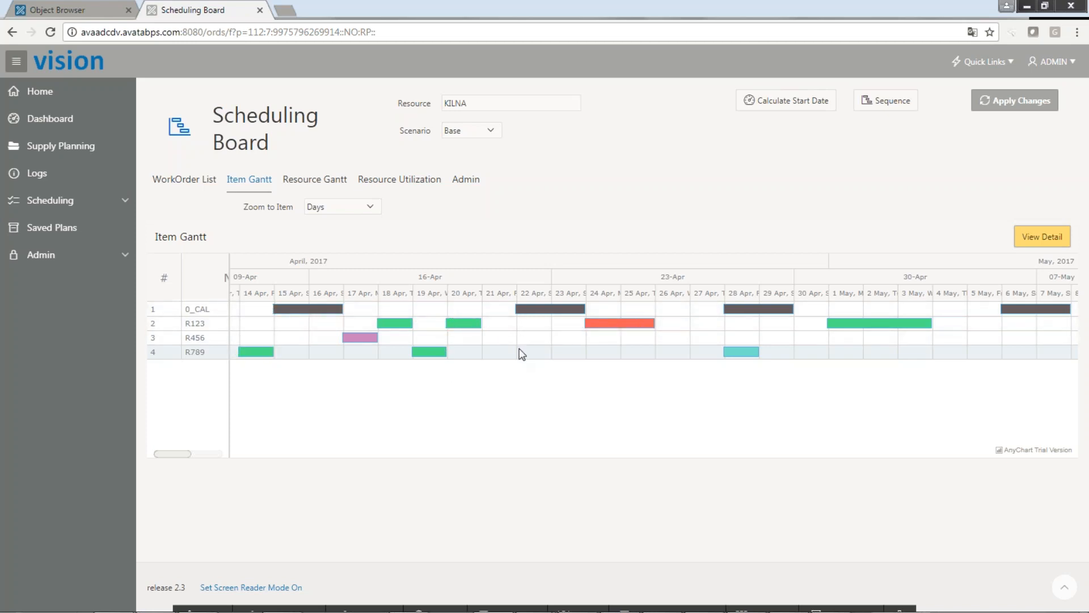
View the scheduling details of the R123 order on 20 April beside the Gantt chart and close them
click(466, 322)
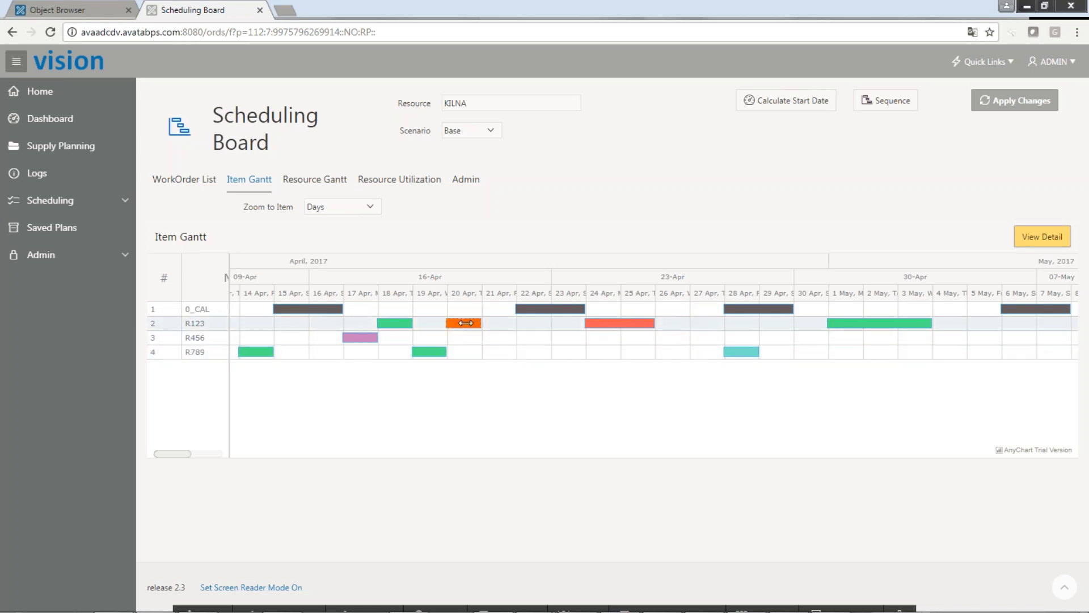
click(1048, 239)
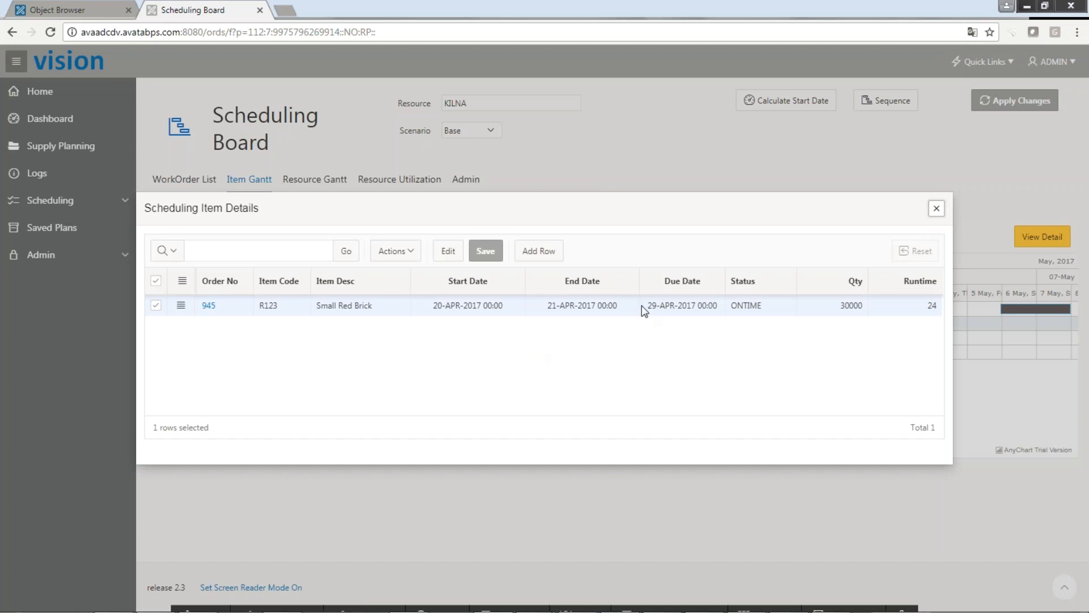
drag(846, 224, 882, 412)
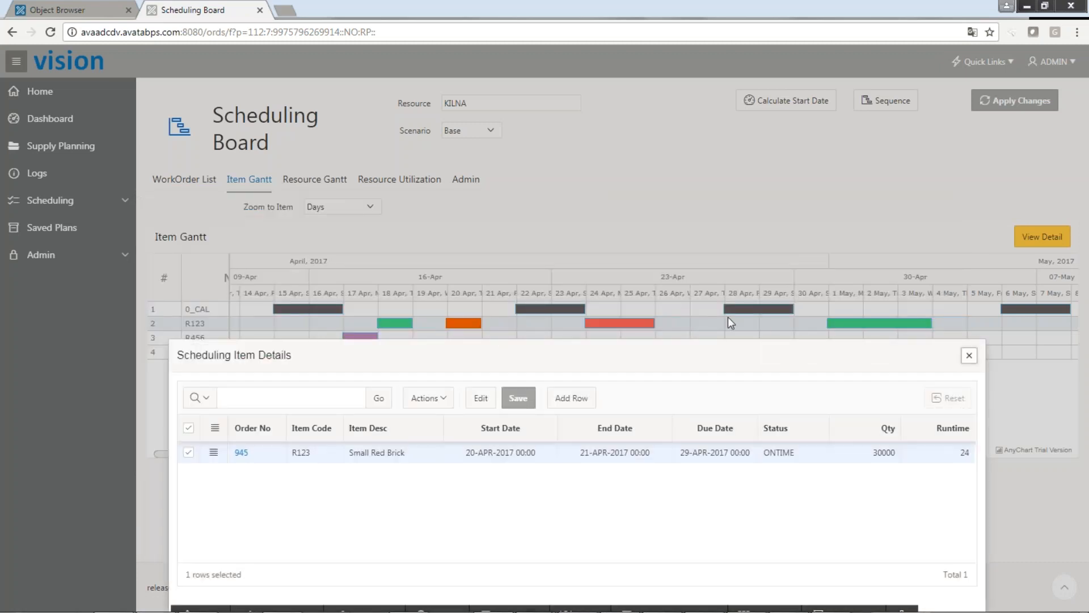
click(968, 360)
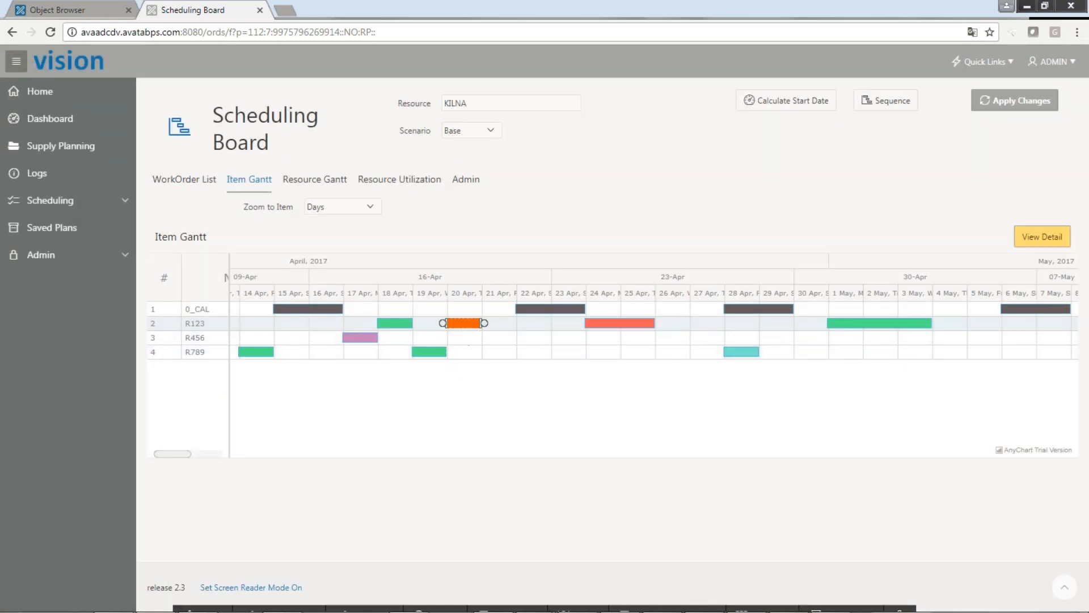
Reschedule the R123 order on 20 April to 27 April and the late R123 order on 24 April to 20 April
drag(462, 322, 699, 323)
drag(584, 322, 489, 321)
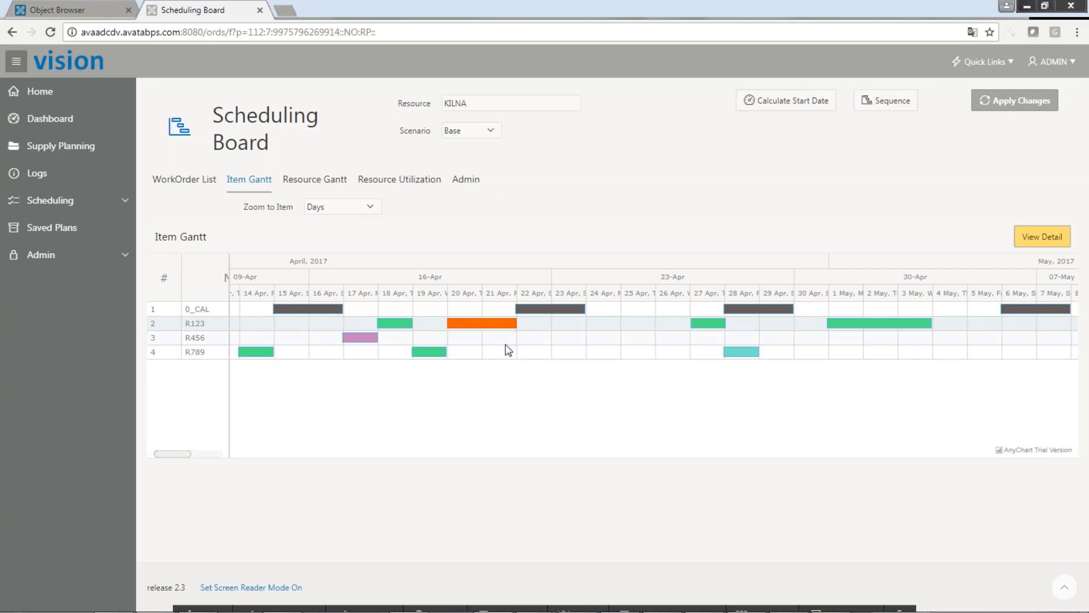
Move the unplanned R789 order on 28 April to start on 24 April and apply the schedule changes
mouse_move(742, 352)
drag(743, 352, 621, 353)
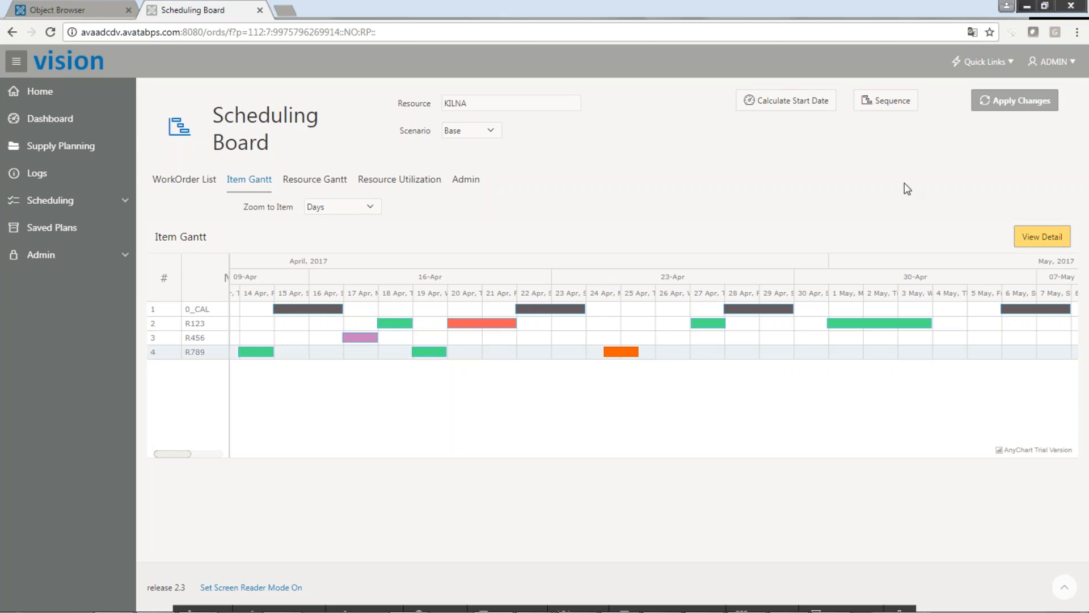
click(1019, 108)
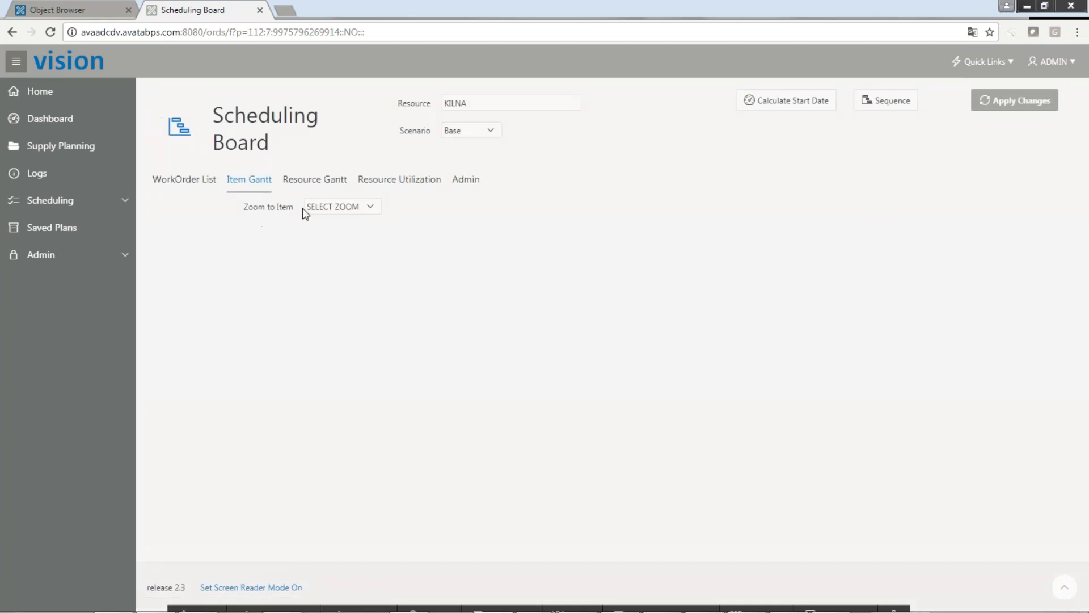
Display the item Gantt zoomed to Days again and check the dates of the rescheduled R123 and R789 orders
click(369, 206)
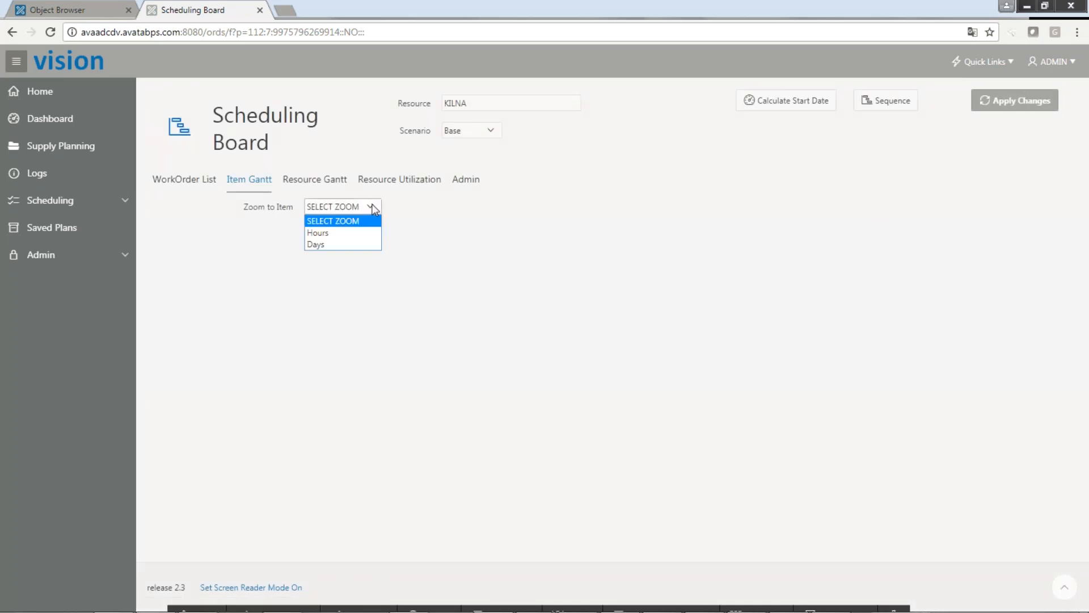
click(353, 246)
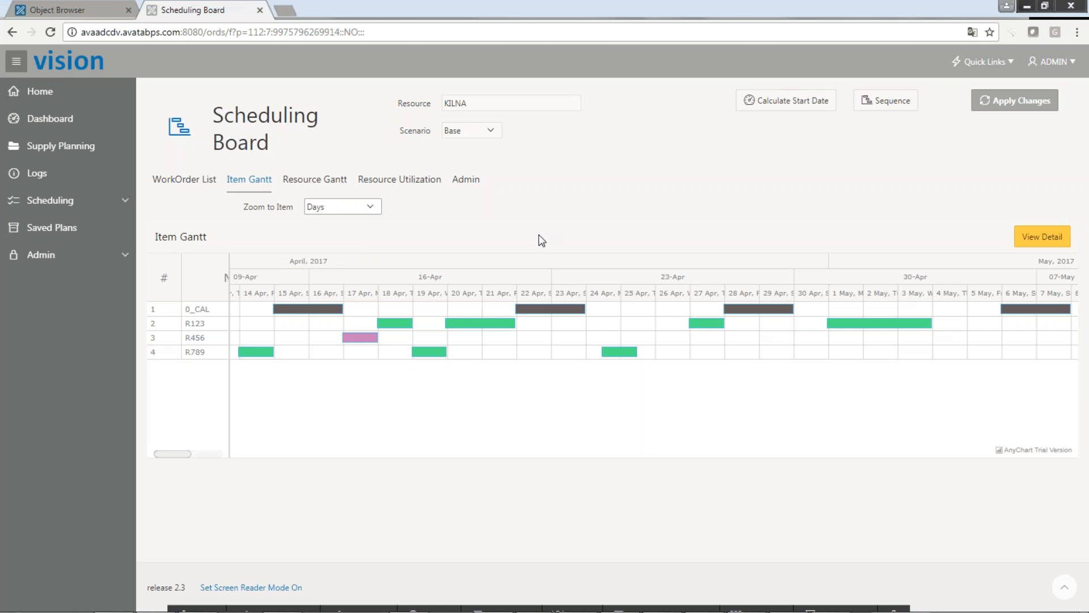
click(499, 323)
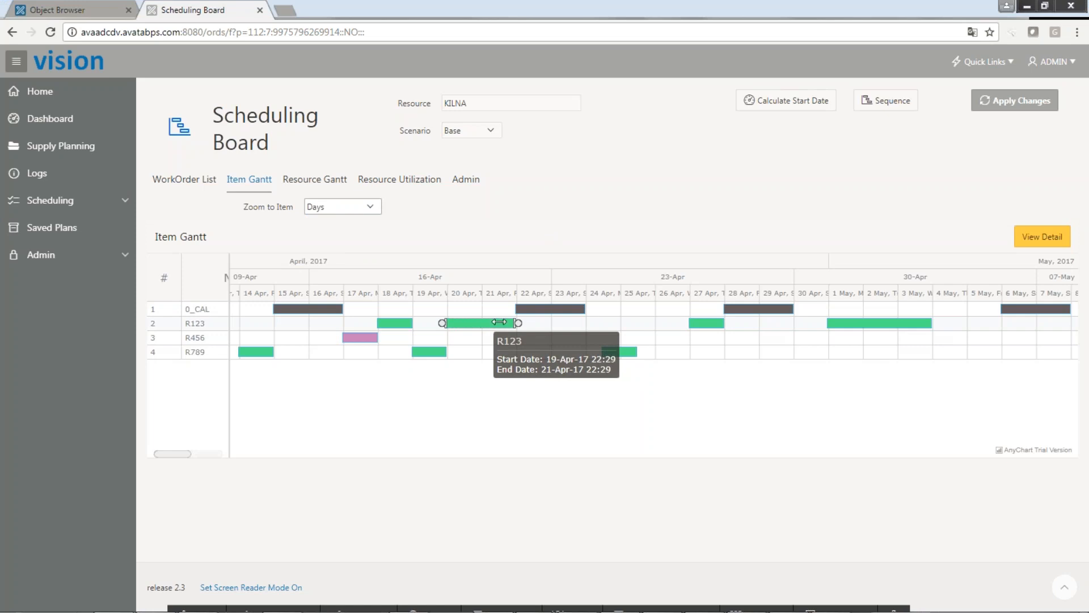
click(622, 350)
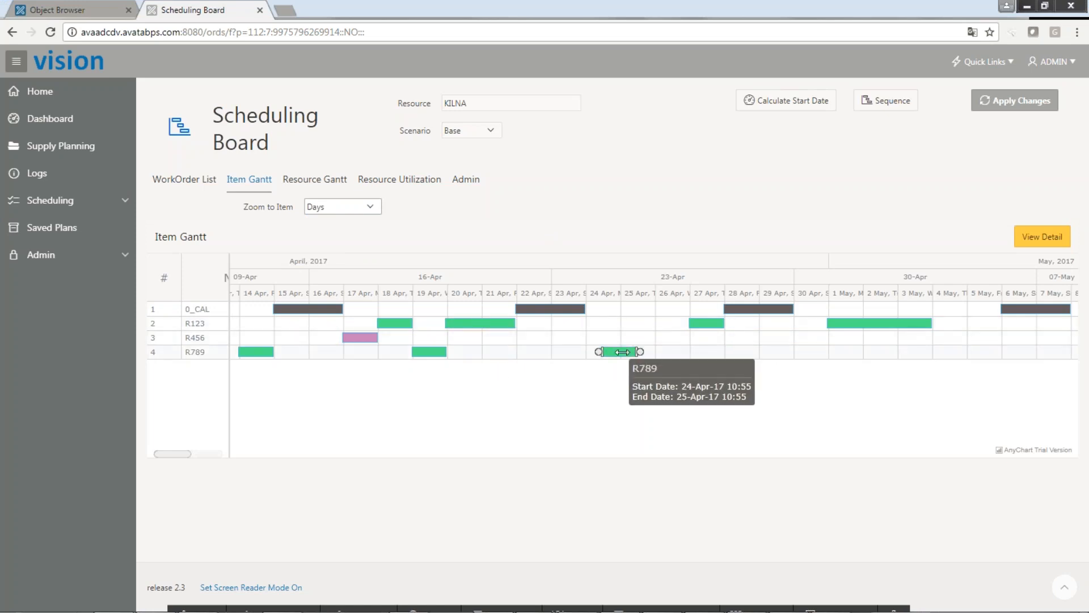
Display the resource Gantt zoomed to Days and examine the scheduled bars of KILNA and KILNB
click(705, 324)
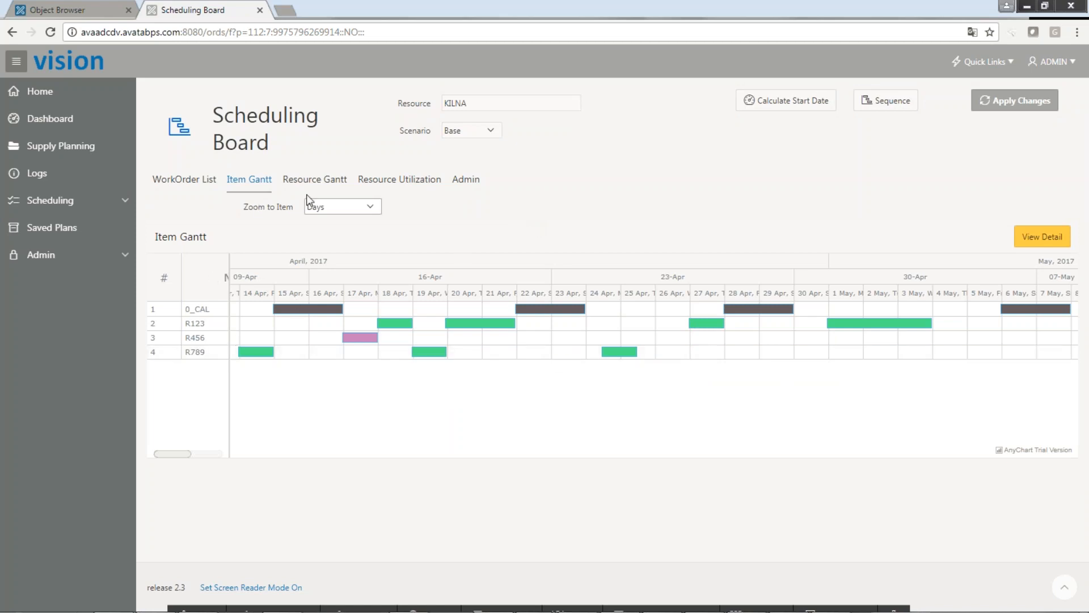
click(318, 181)
click(372, 207)
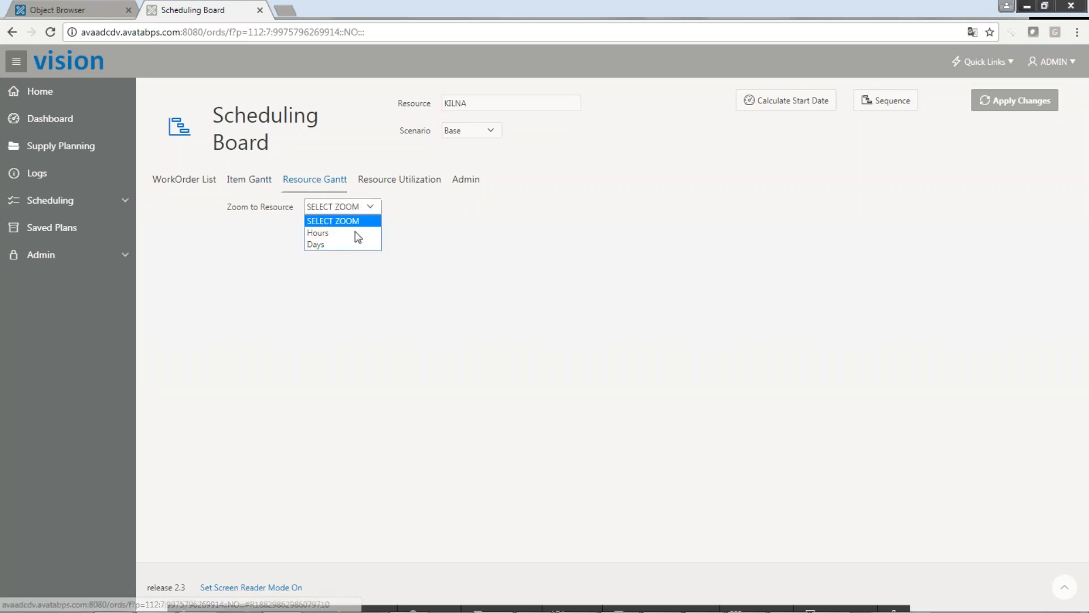
click(348, 245)
click(256, 309)
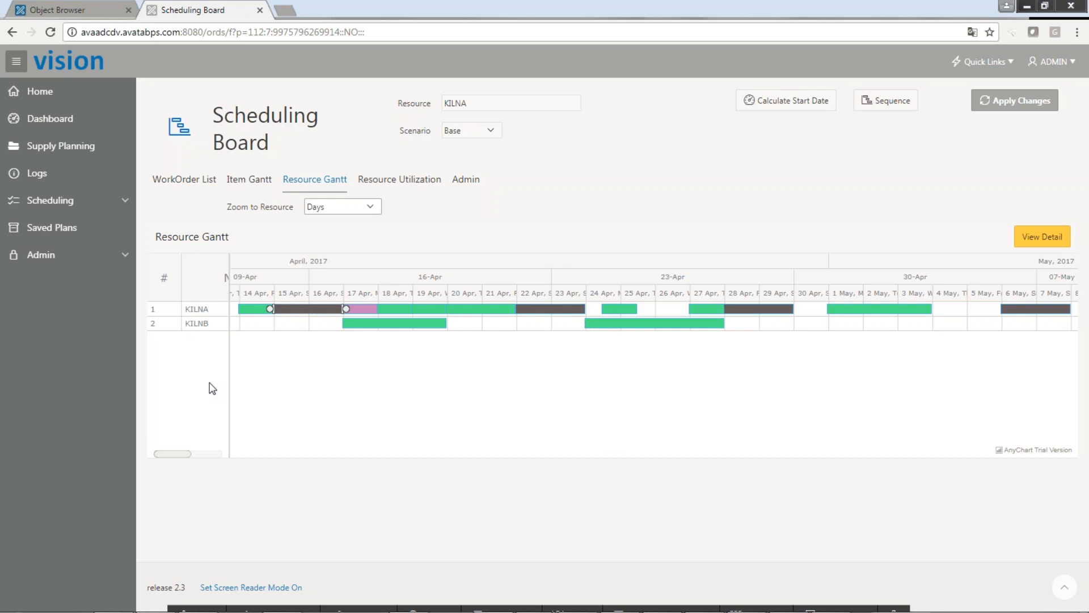
click(269, 377)
Show KILNA's resource utilization and extend the charted period's end date to 26-APR-17
click(410, 182)
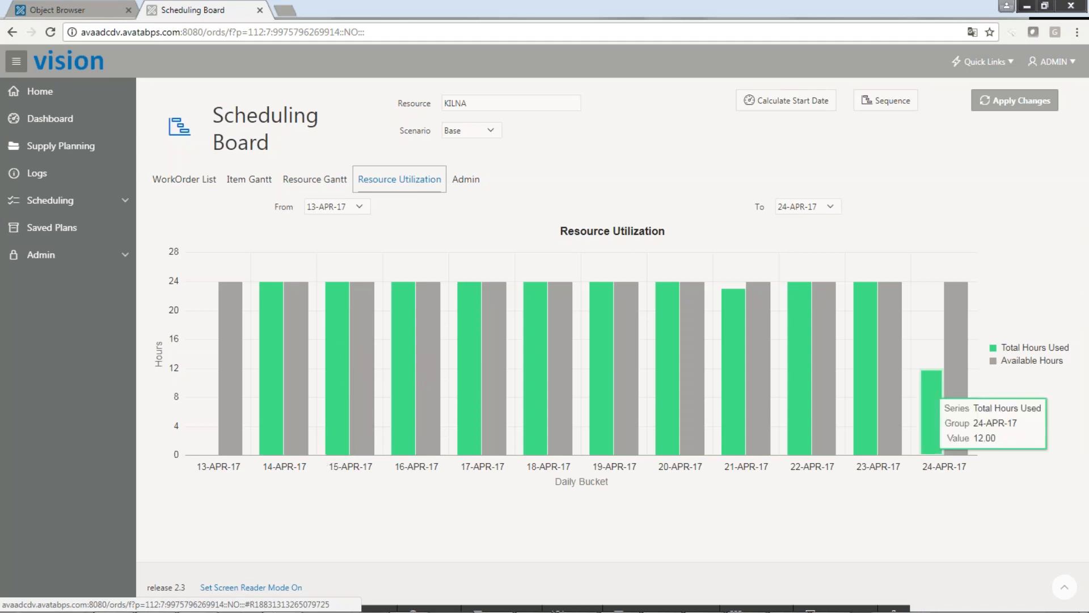
mouse_move(952, 410)
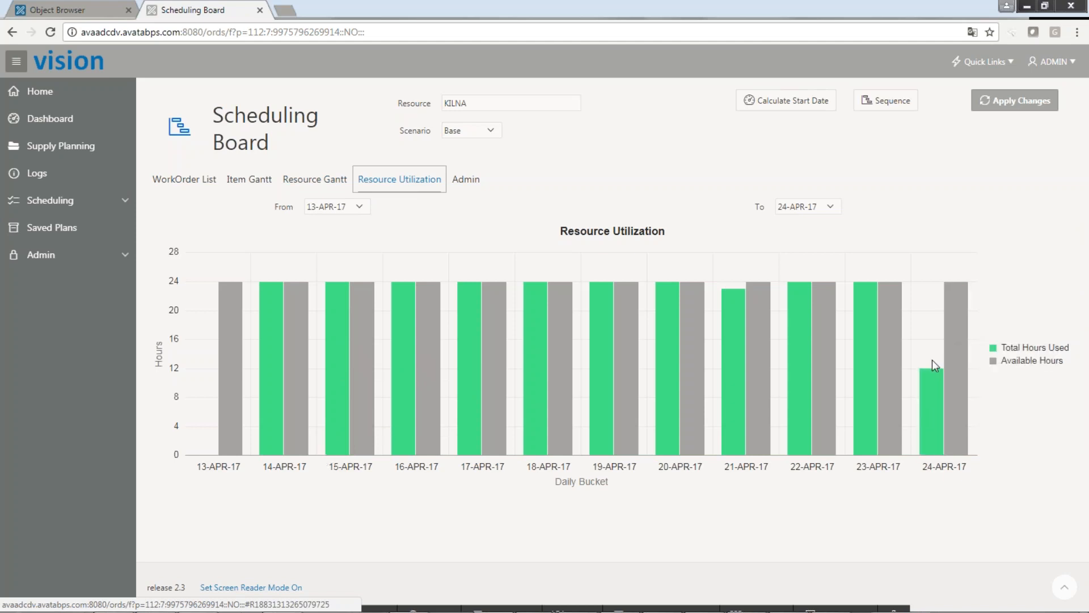
click(830, 207)
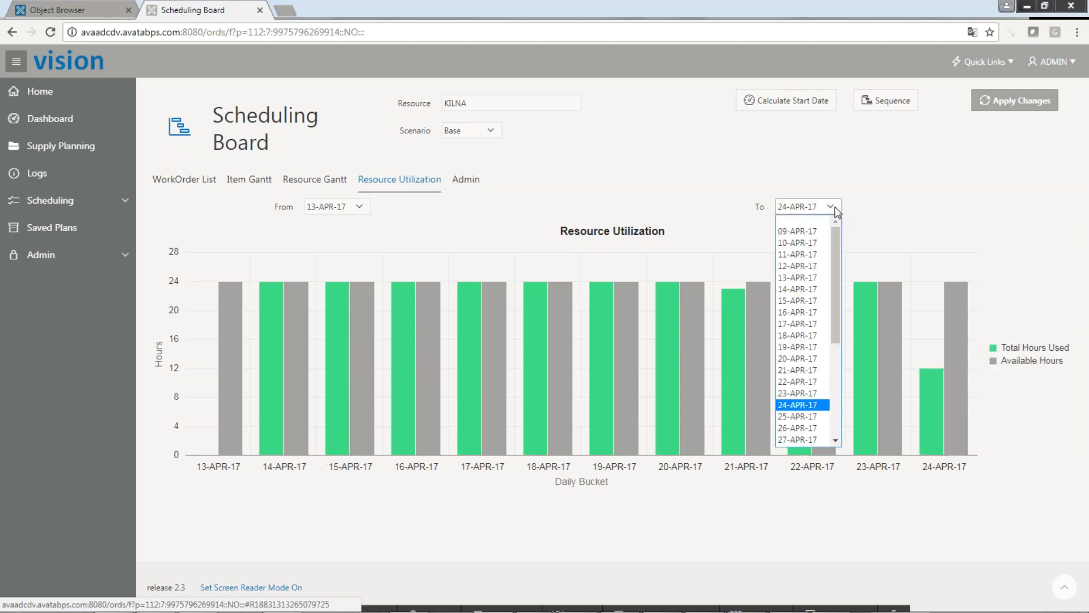
click(800, 427)
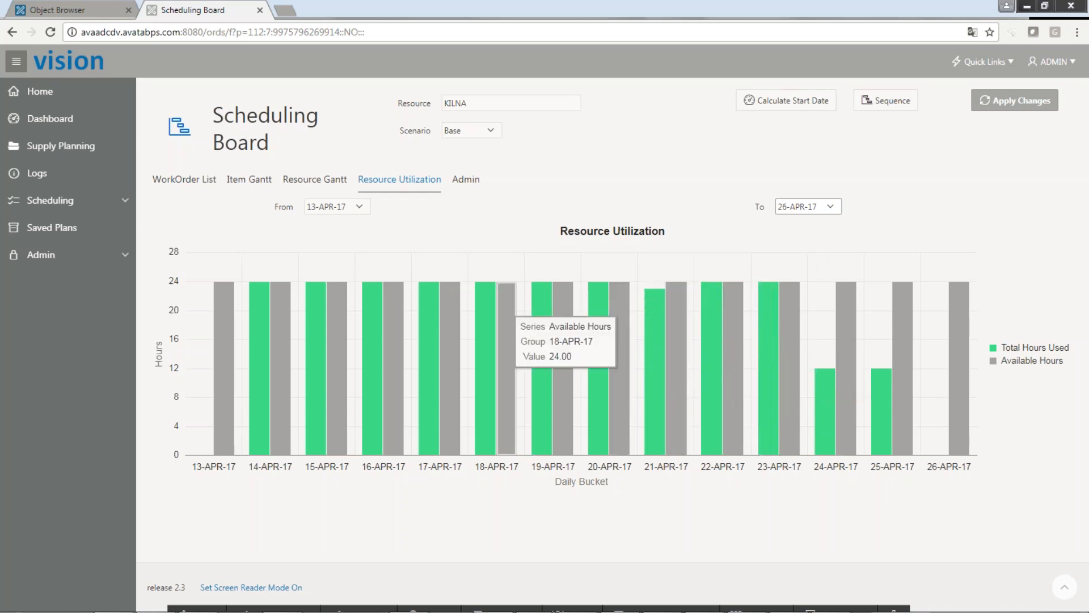
Return to the work order list and look through its available chart types and report options without applying any
click(195, 183)
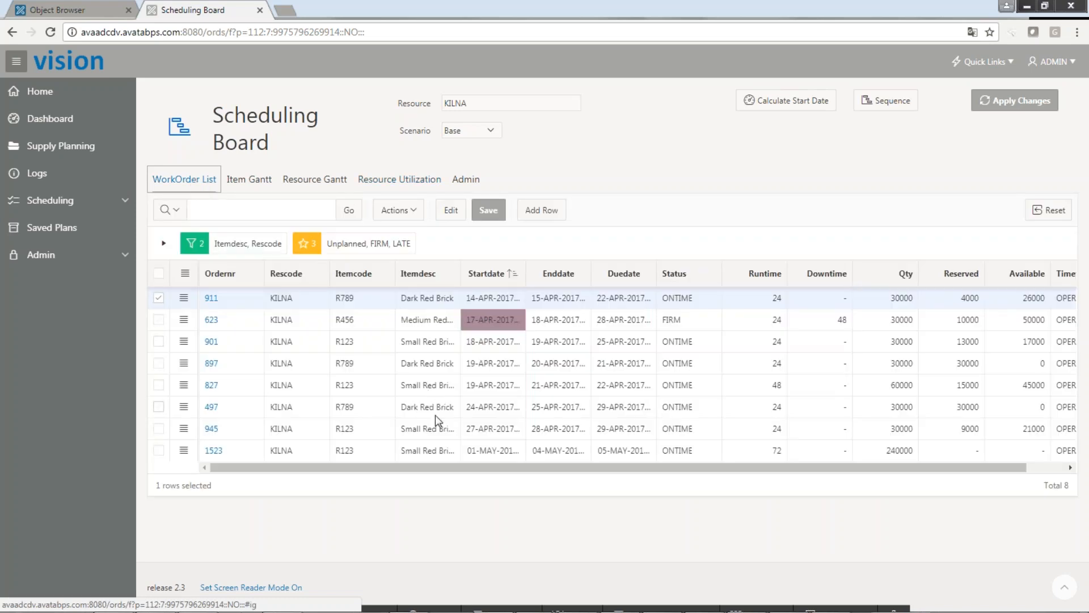
click(416, 215)
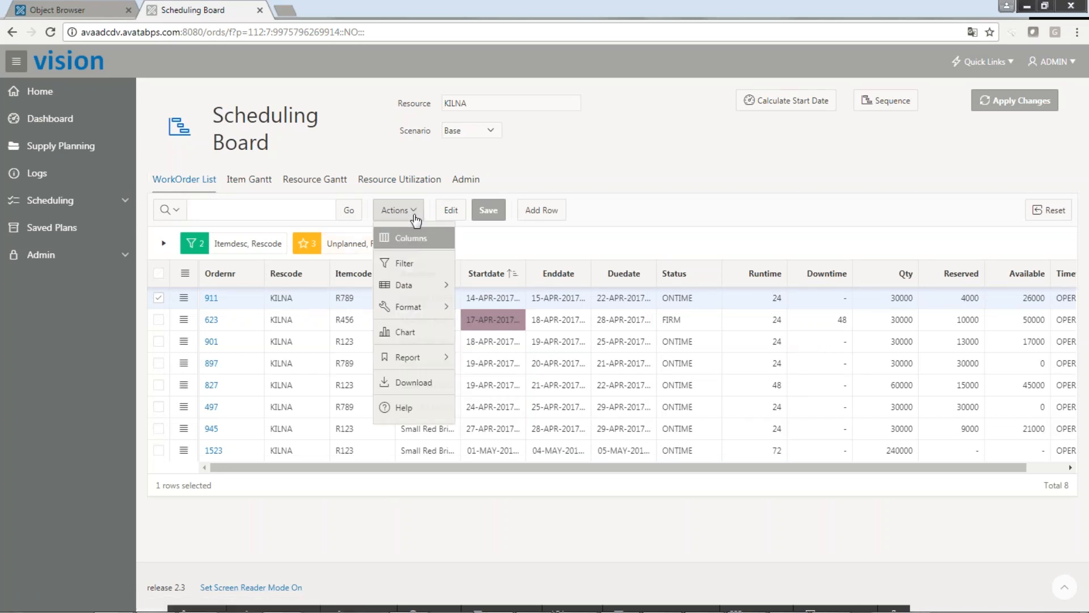
click(402, 335)
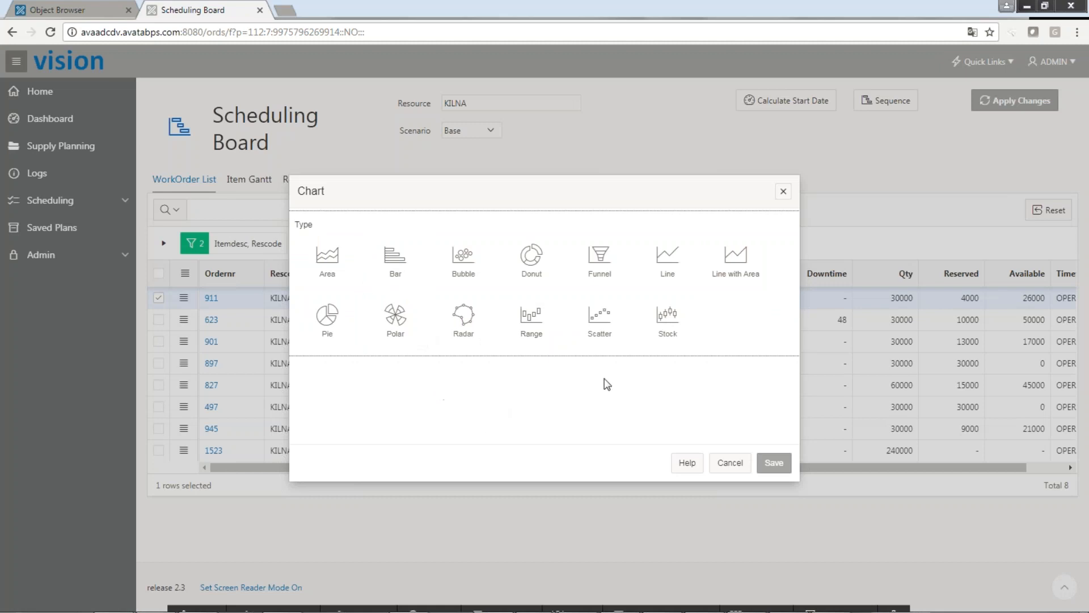
click(730, 463)
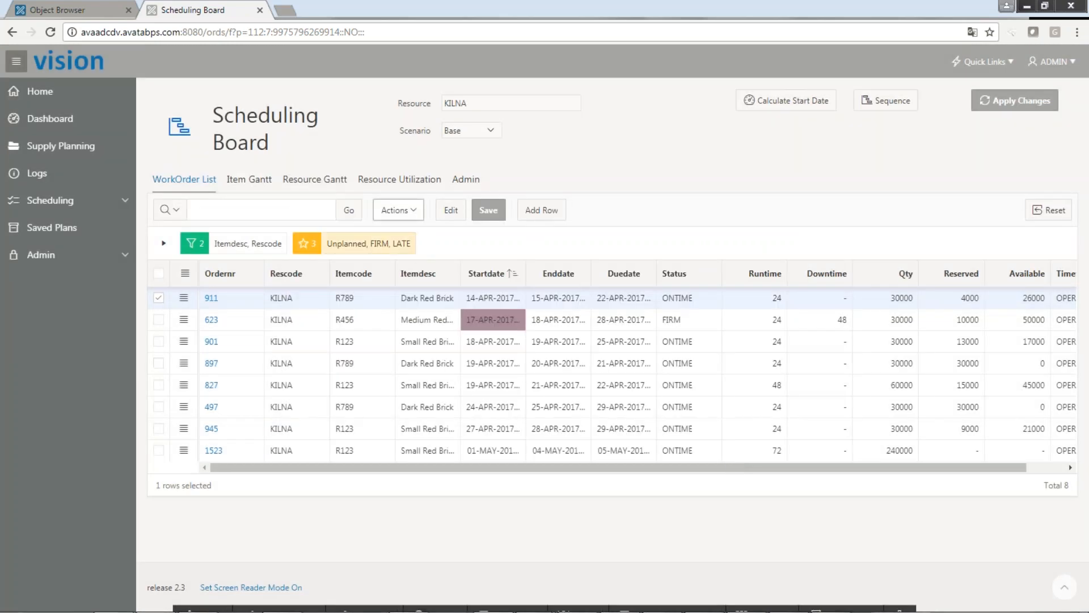
click(411, 211)
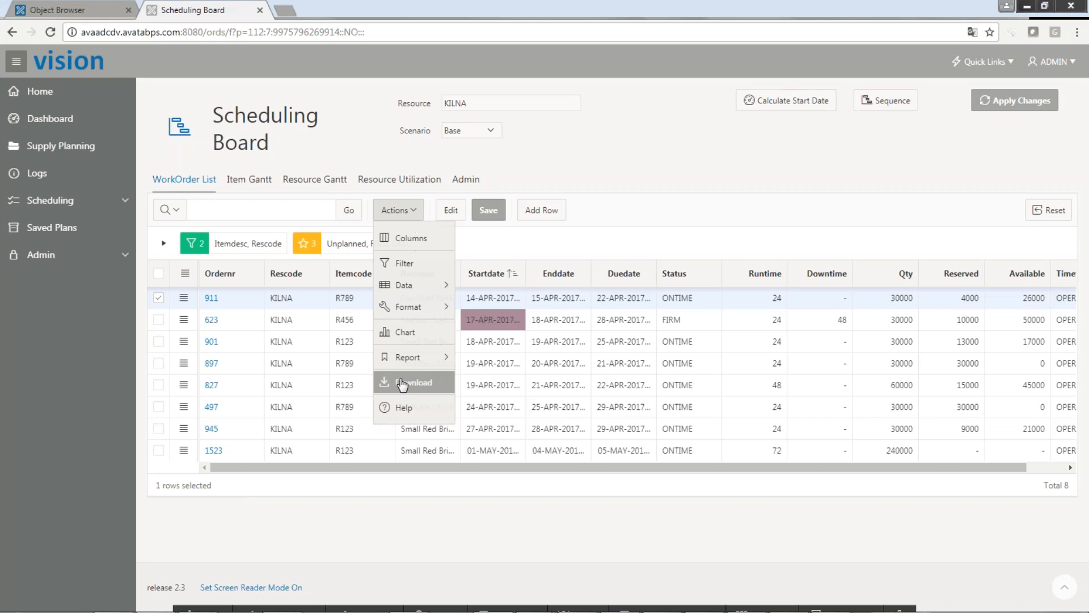
mouse_move(391, 363)
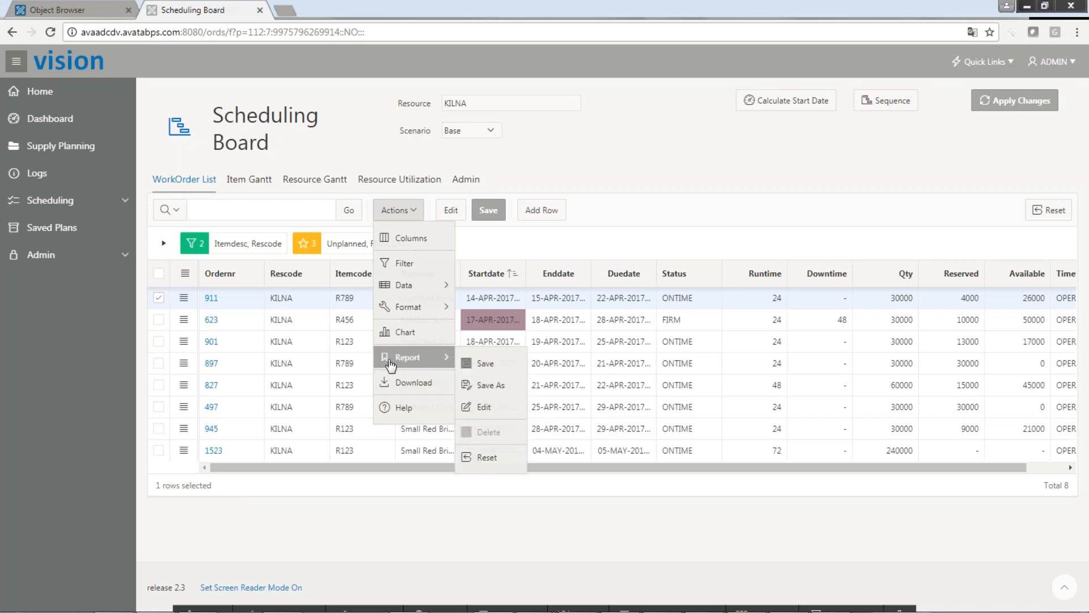
click(663, 211)
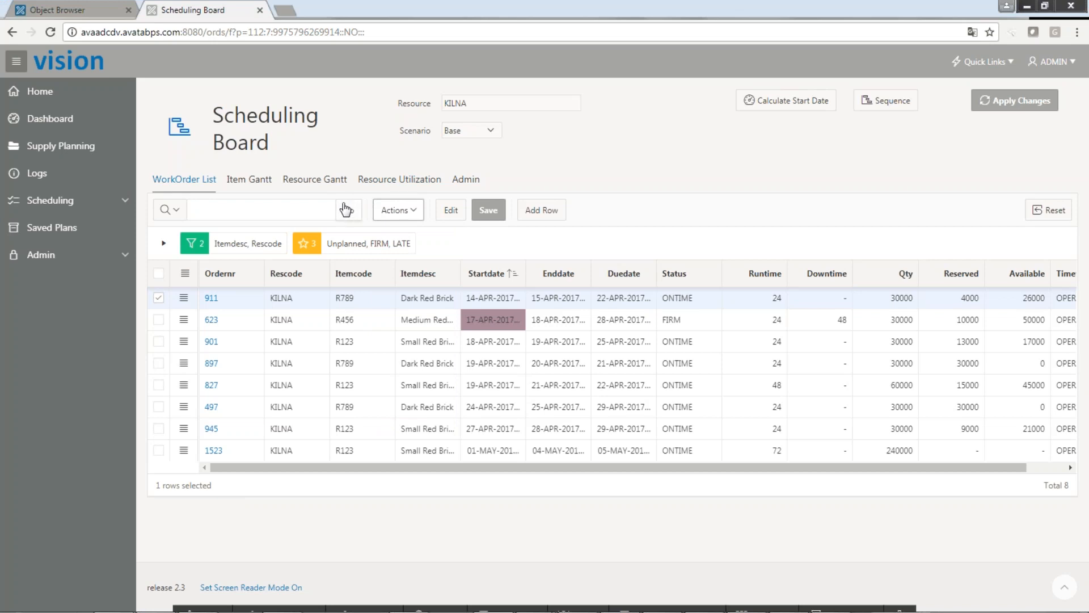
Review the item Gantt, resource Gantt and resource utilization once more, ending at the work order list
click(253, 180)
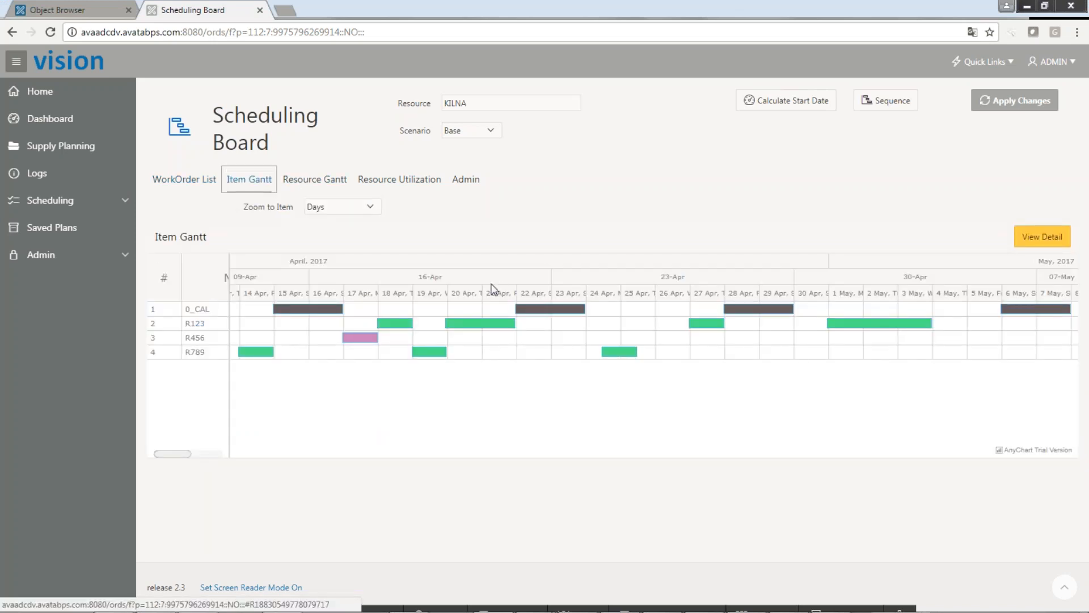
click(316, 180)
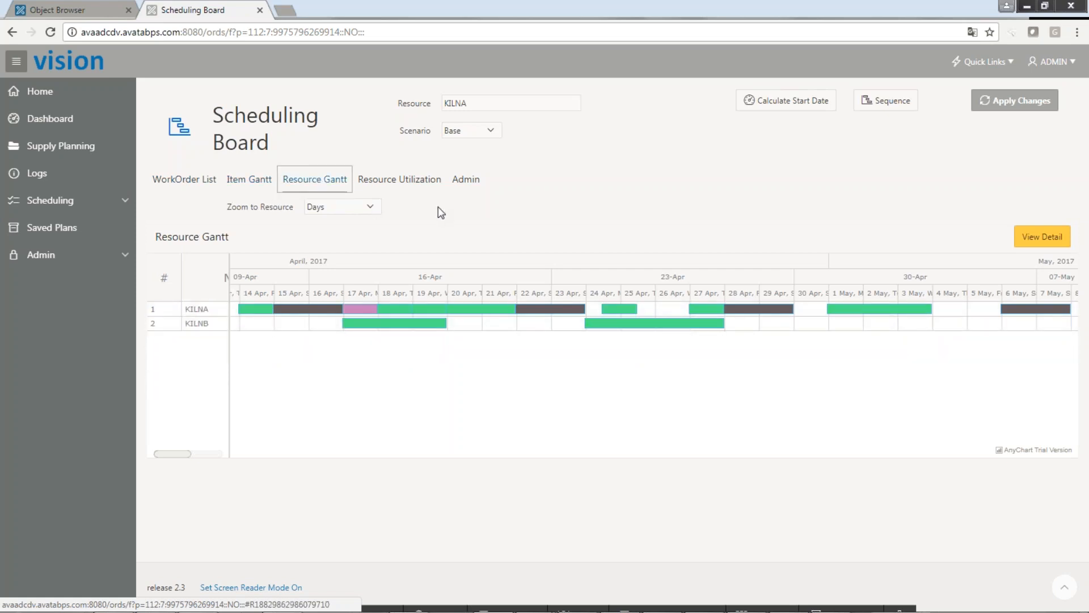
click(401, 180)
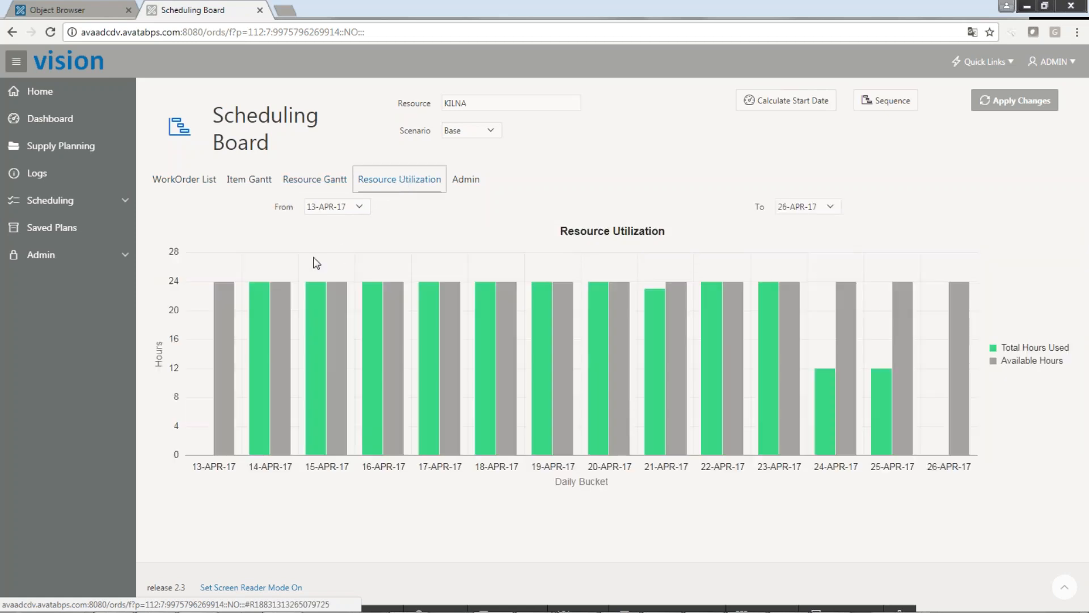
click(181, 183)
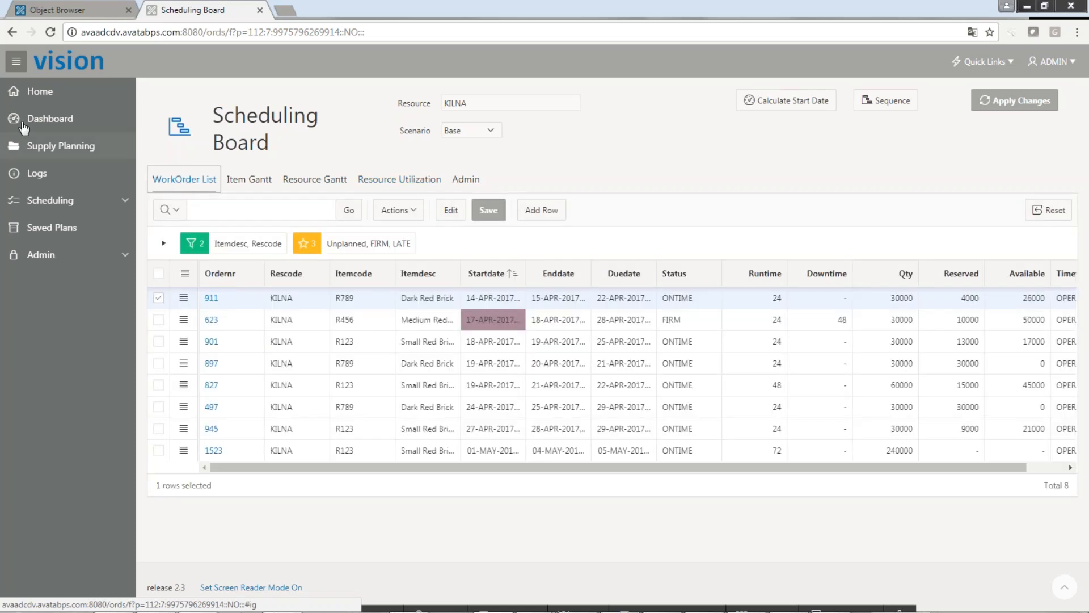
View the supply planning staging data page and go on to the scheduling dashboard for KILNA
click(73, 148)
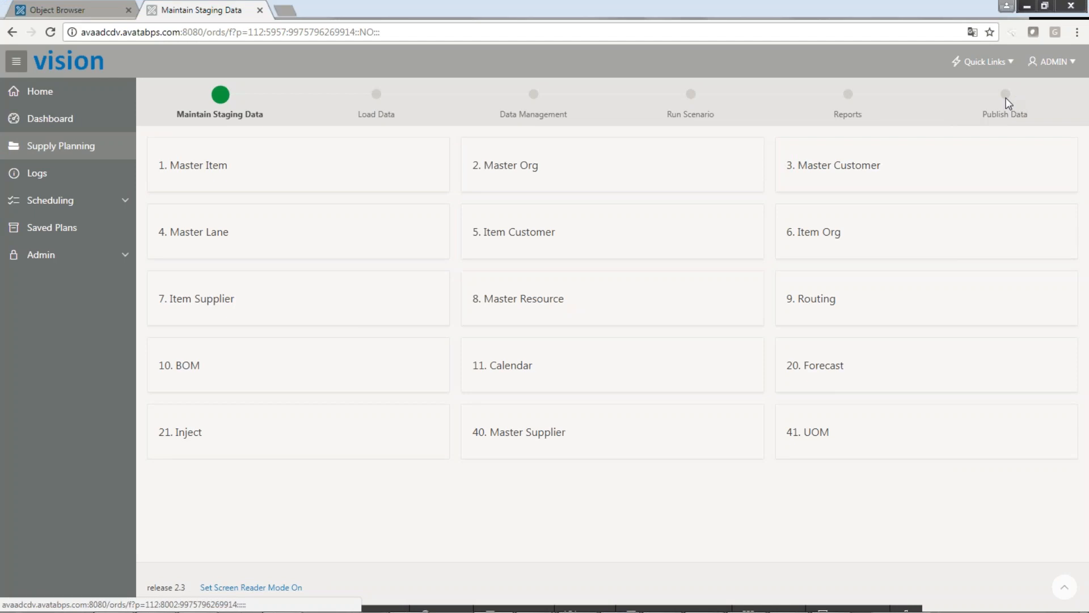
click(60, 208)
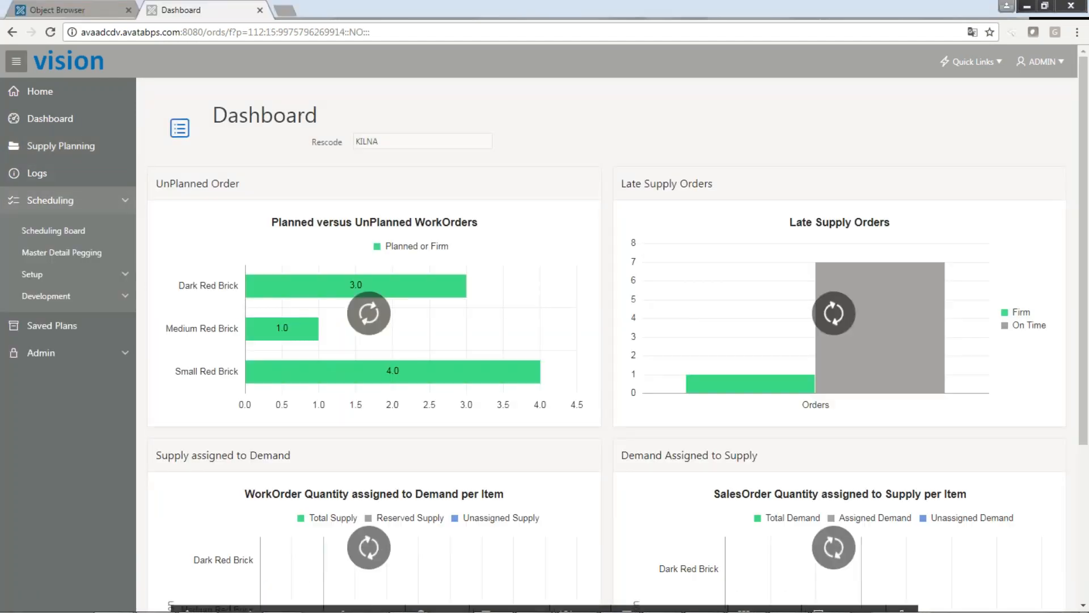